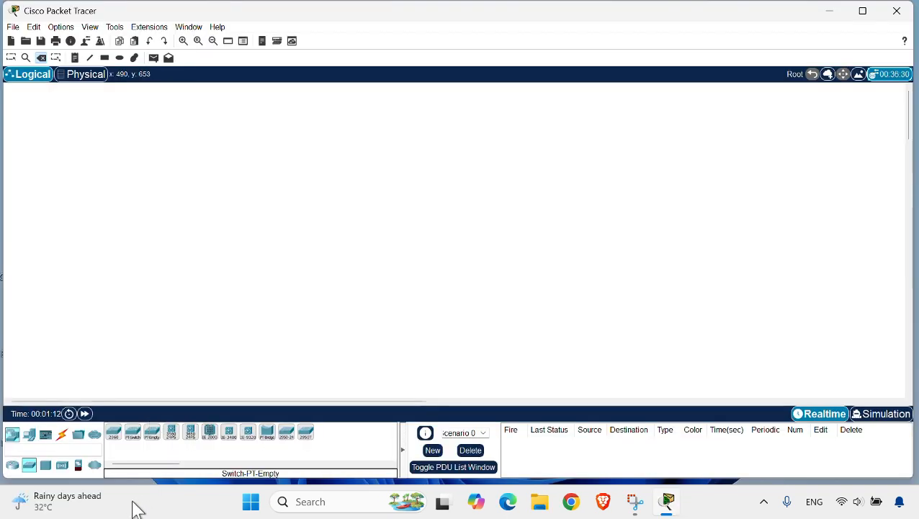
Place three 2960 switches in a triangle, Switch1 at the top with Switch2 and Switch3 below, and adjust their spacing.
drag(116, 434, 394, 201)
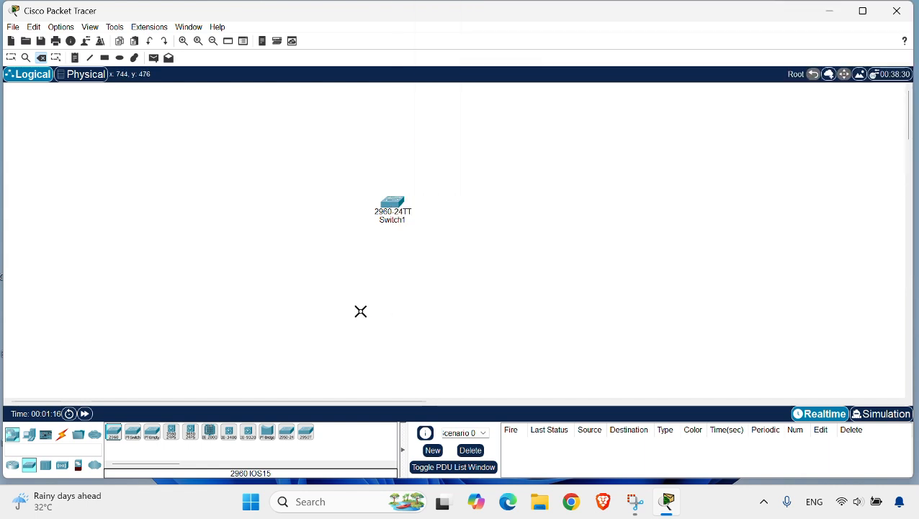
drag(113, 434, 307, 322)
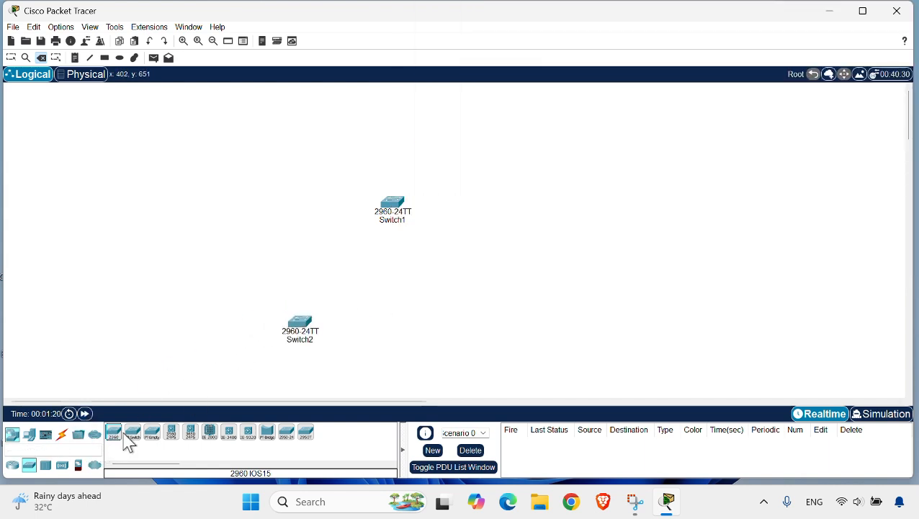
drag(112, 440, 432, 331)
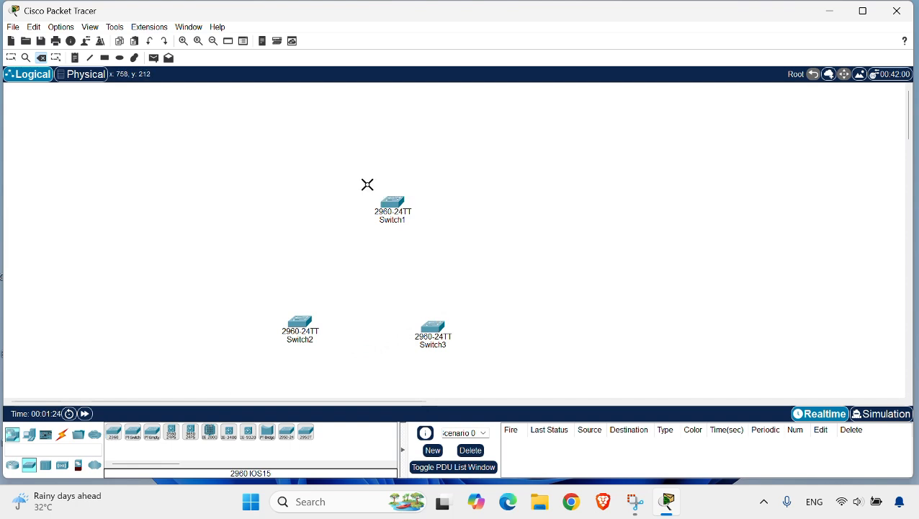
drag(392, 204, 377, 175)
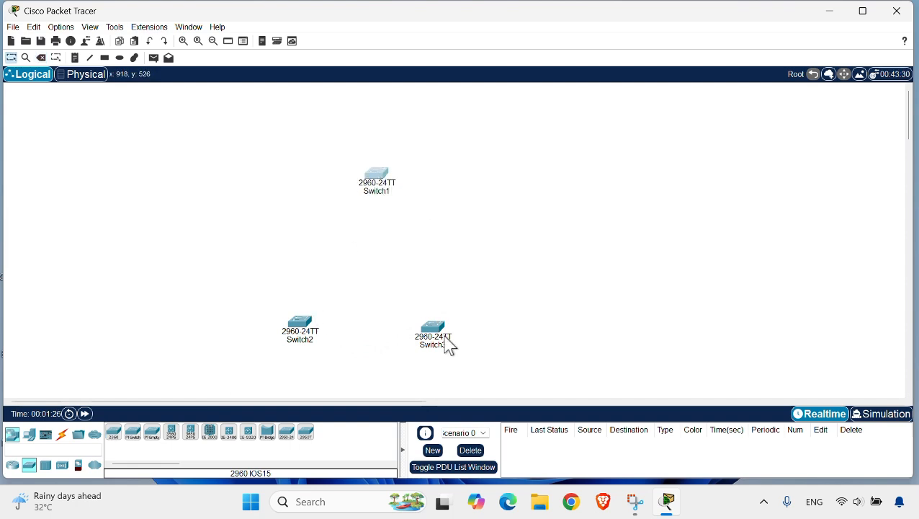
drag(446, 345, 476, 333)
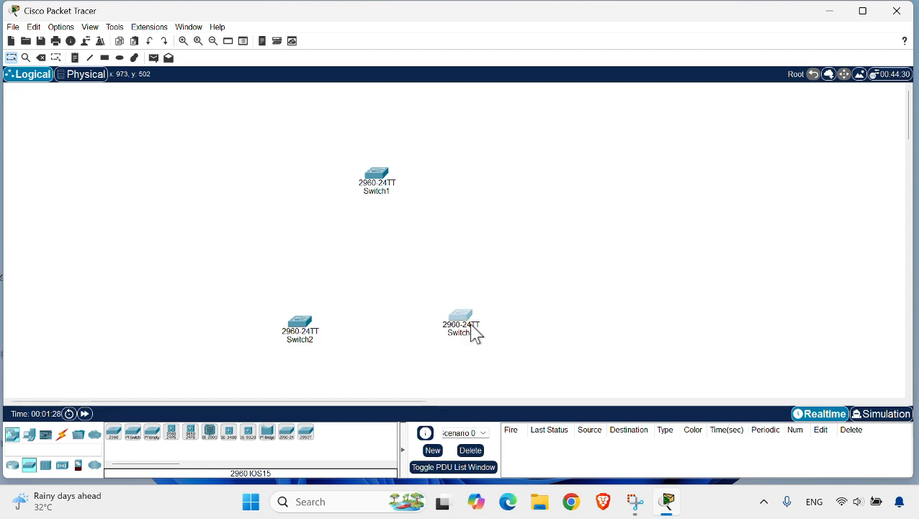
drag(375, 182, 383, 183)
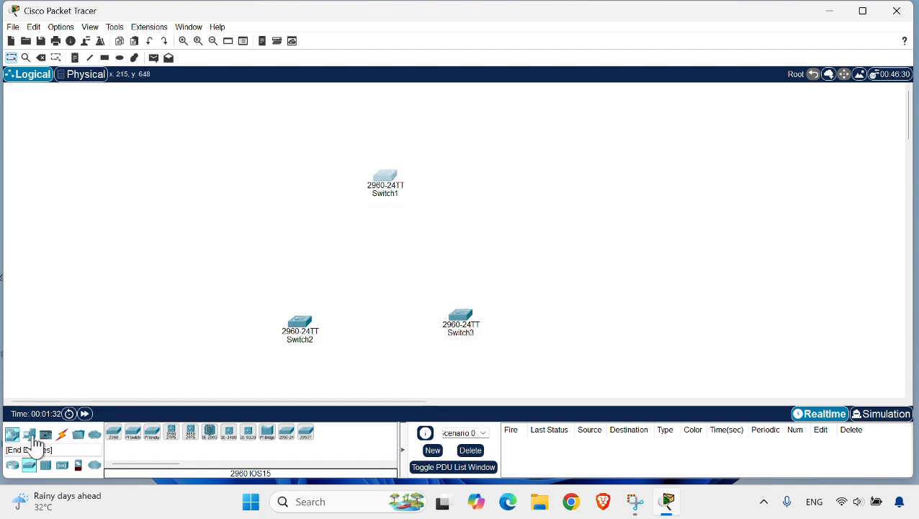
Add three PCs, one left of Switch2, one right of Switch3 and one right of Switch1.
click(29, 434)
click(115, 437)
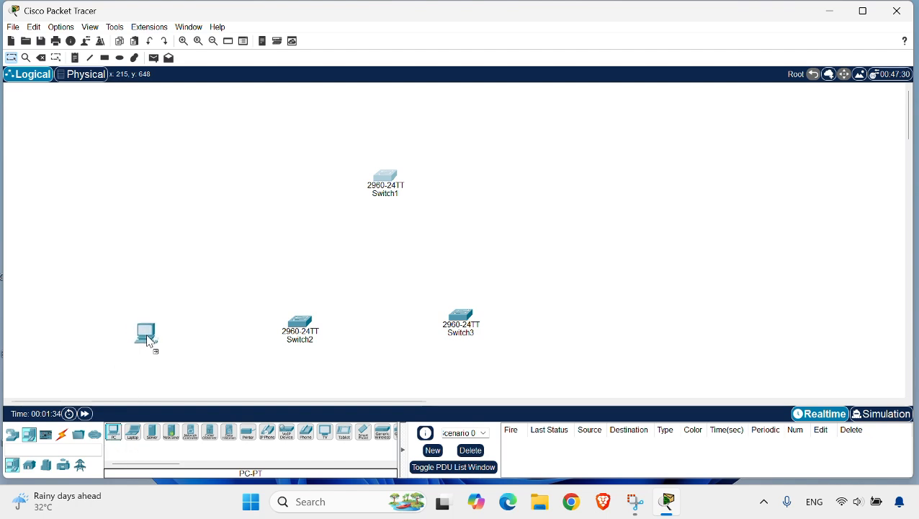
click(154, 333)
click(114, 433)
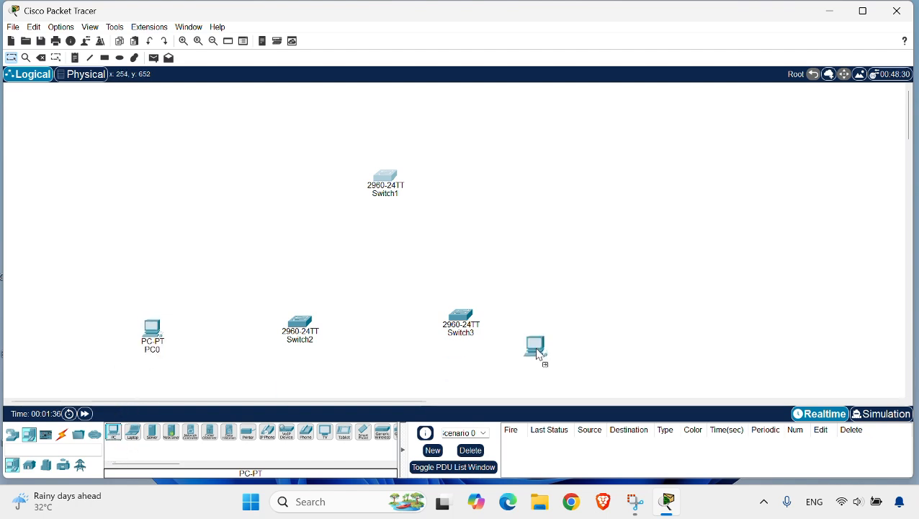
click(619, 329)
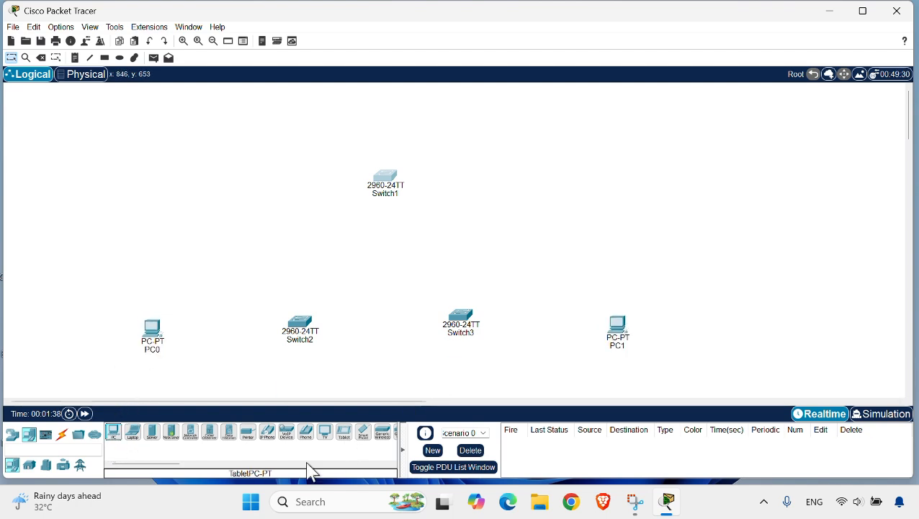
click(120, 435)
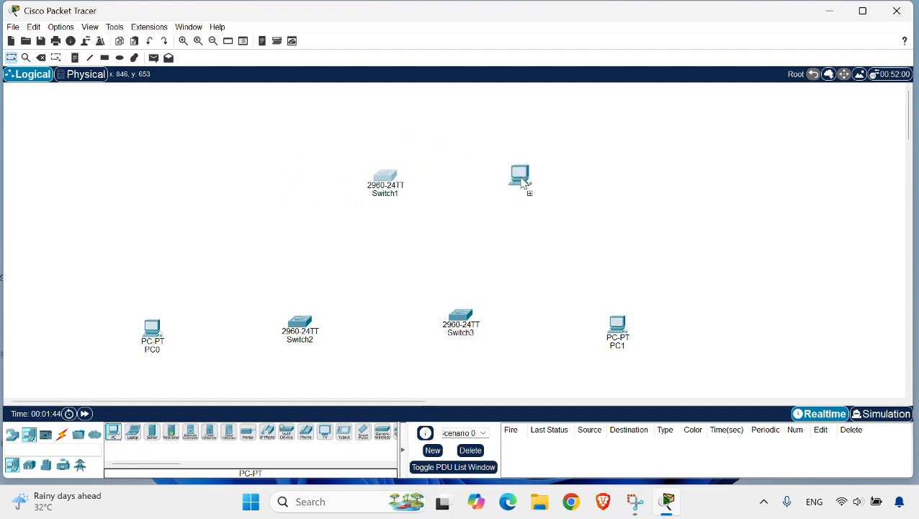
click(523, 183)
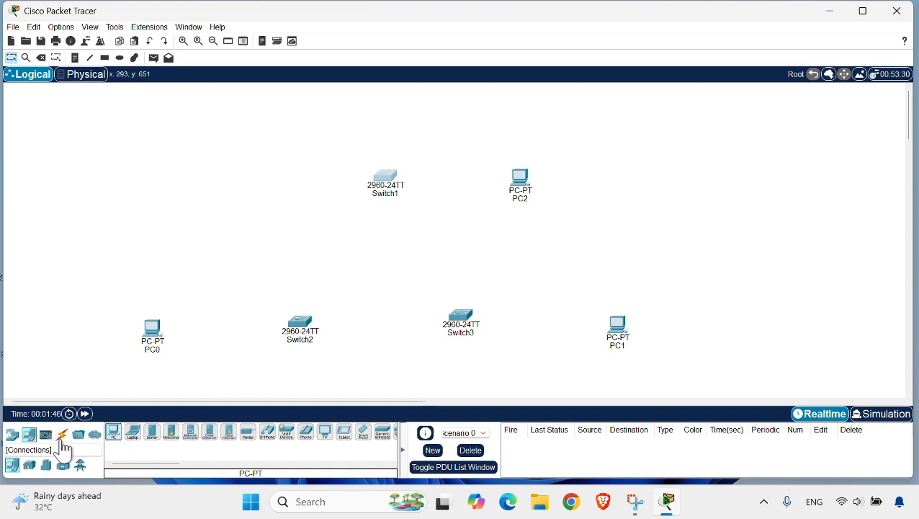
Connect Switch1 FastEthernet0/1 to Switch3 FastEthernet0/1 with a copper cross-over cable.
click(62, 440)
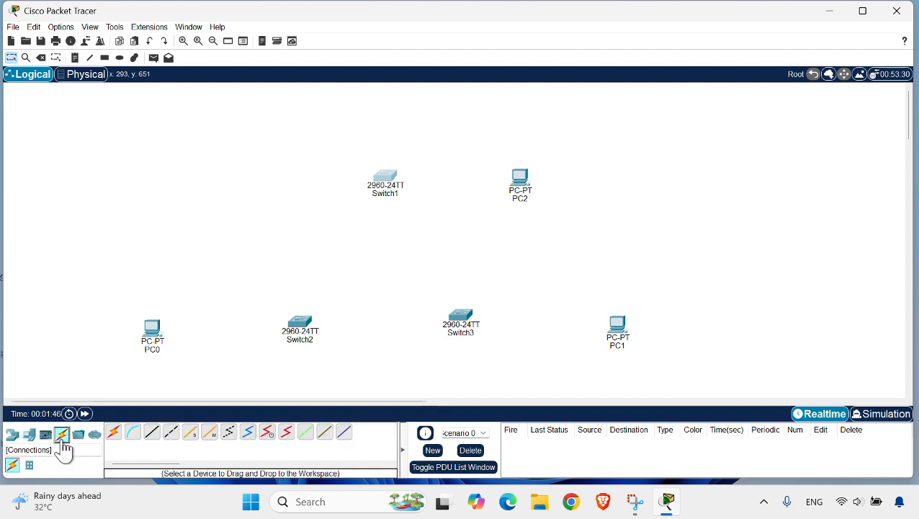
click(173, 436)
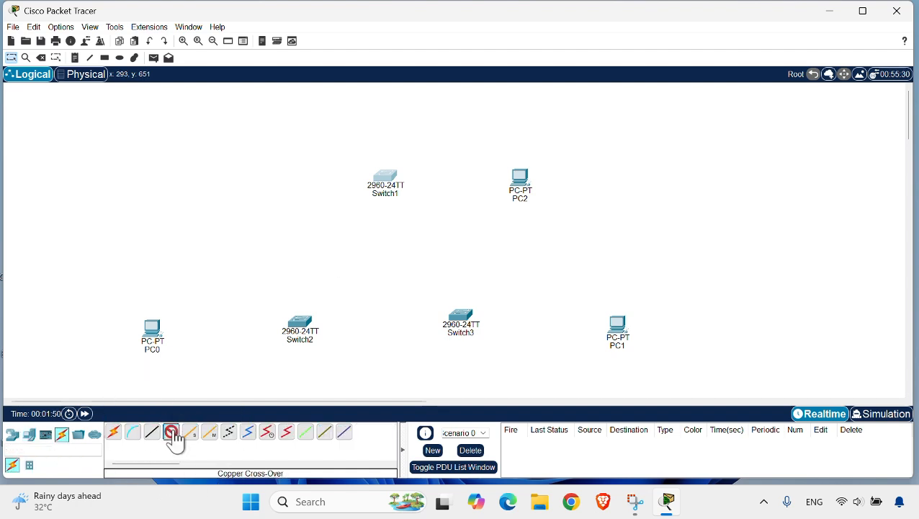
click(386, 184)
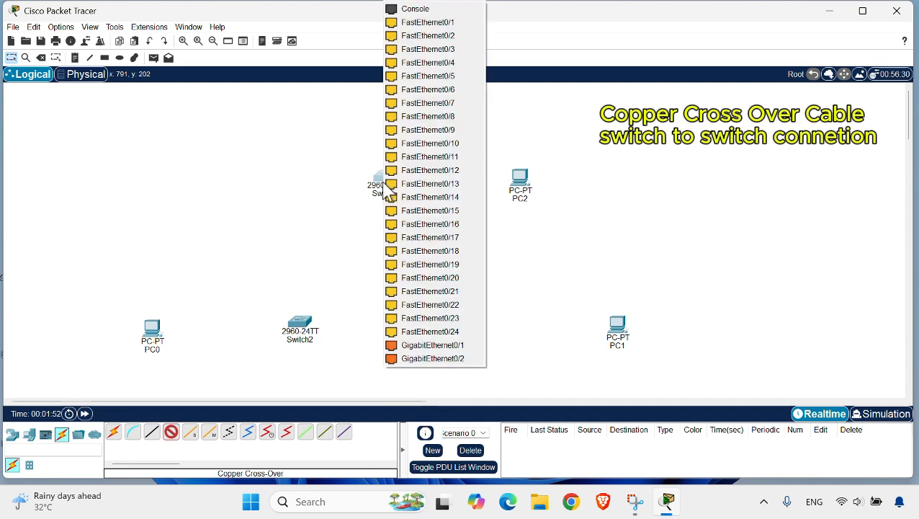
click(433, 23)
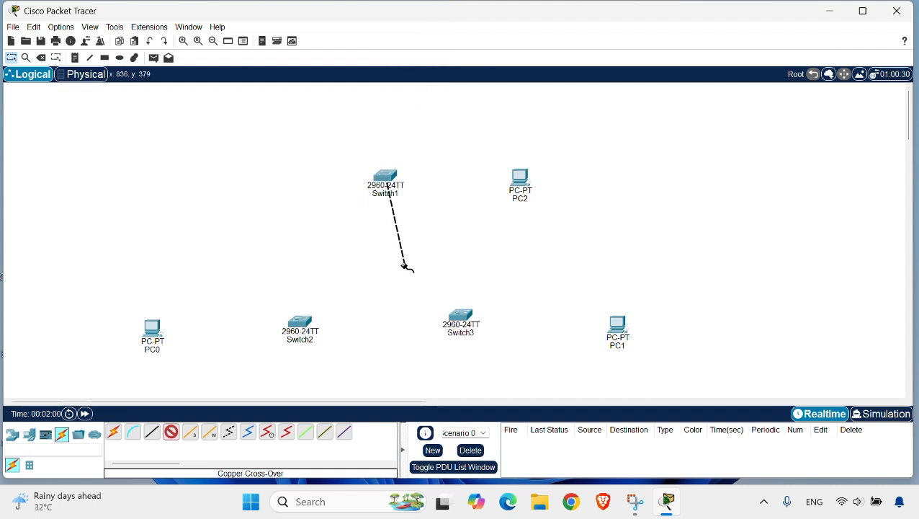
click(463, 317)
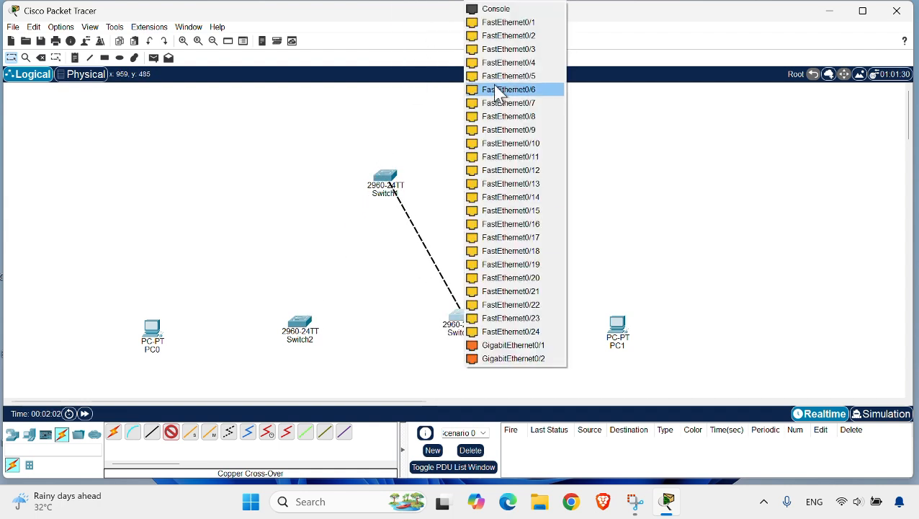
click(503, 22)
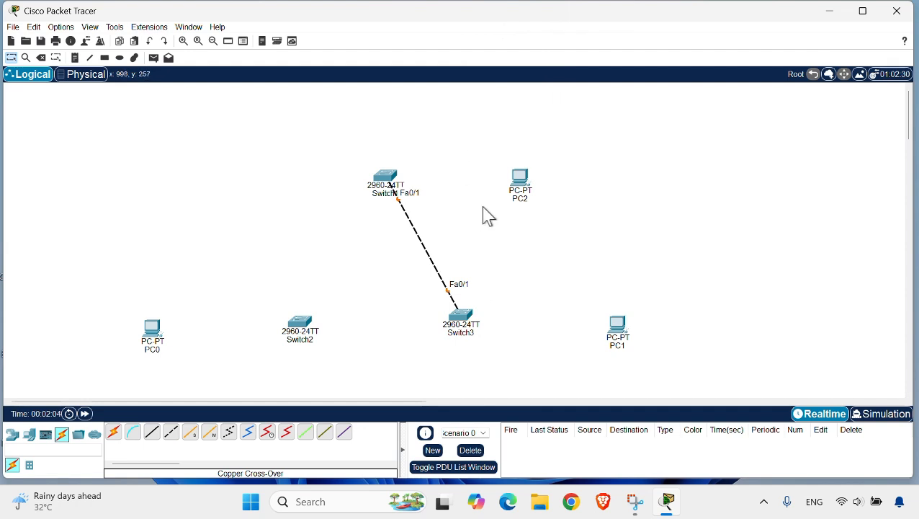
Connect Switch3 FastEthernet0/2 to Switch2 FastEthernet0/2 with a copper cross-over cable.
click(171, 431)
click(458, 319)
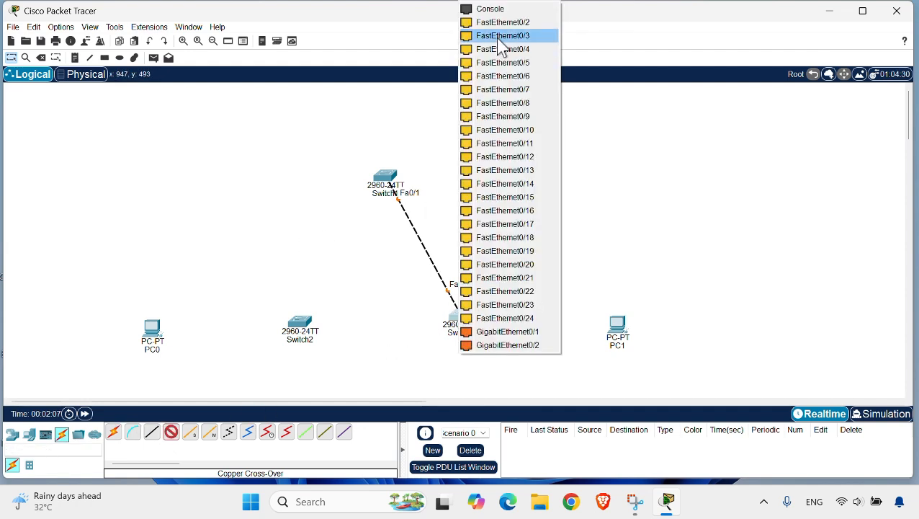
click(503, 35)
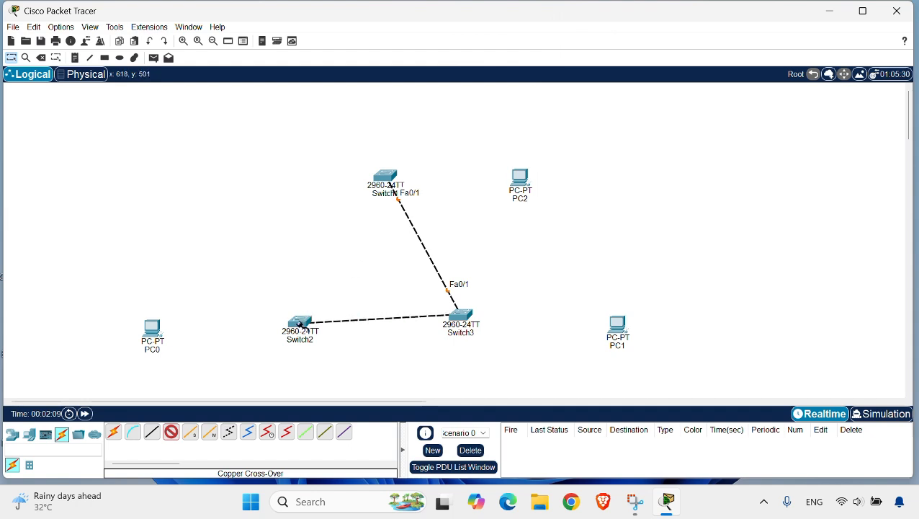
click(299, 324)
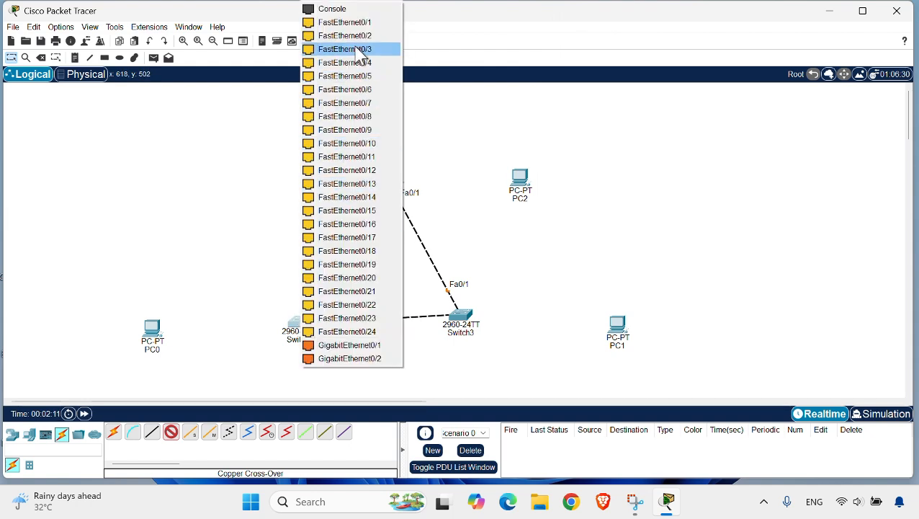
click(353, 36)
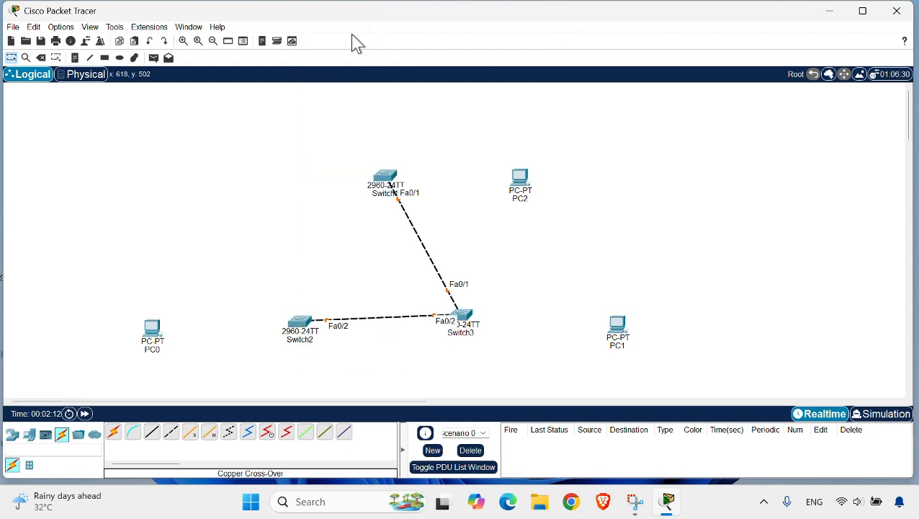
Connect Switch2 FastEthernet0/3 to Switch1 FastEthernet0/3 with a copper cross-over cable, closing the switch triangle.
click(169, 435)
click(300, 321)
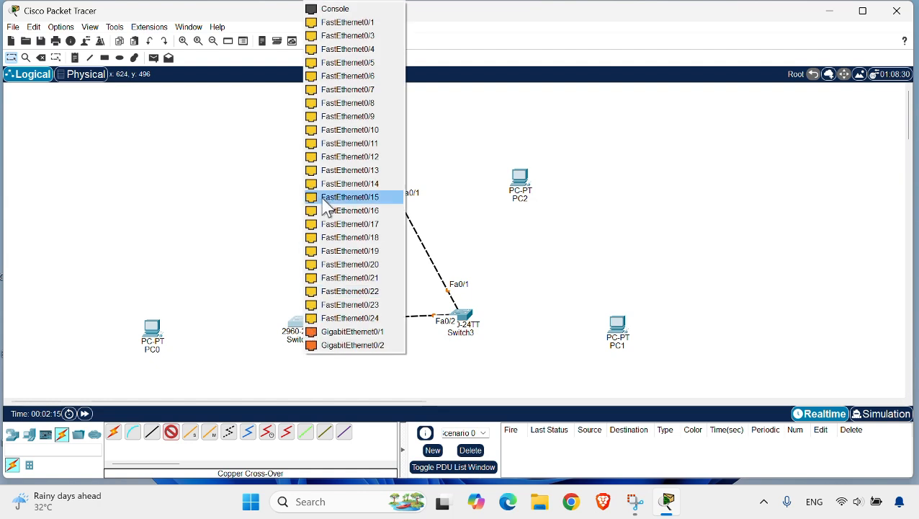
click(348, 36)
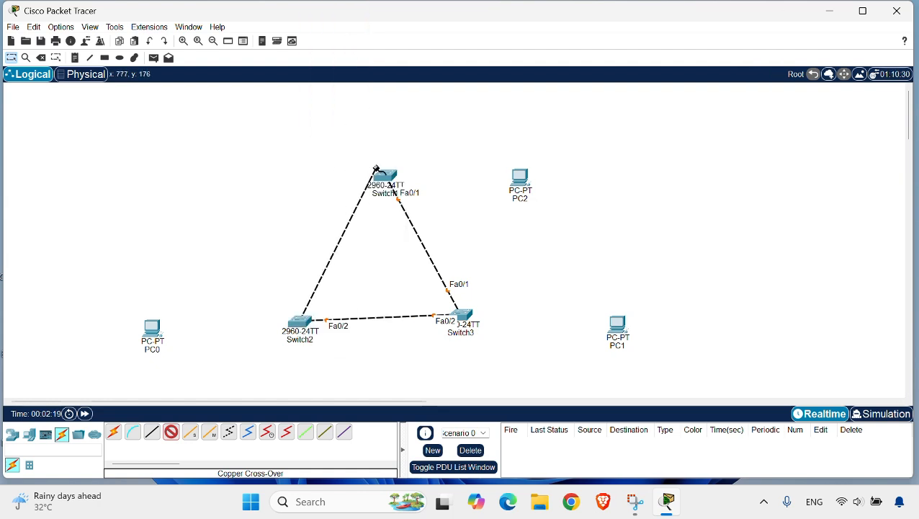
click(379, 178)
click(422, 35)
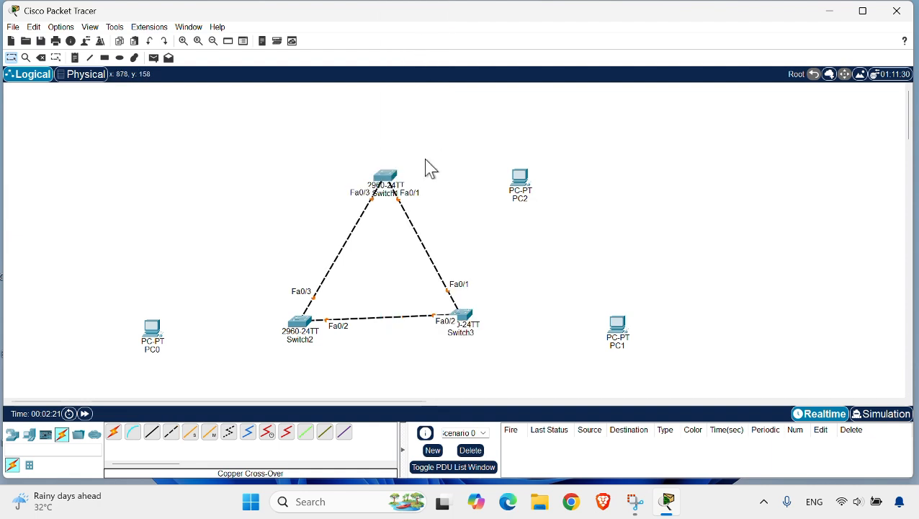
Reposition the three switches slightly to even out the triangle layout.
mouse_move(379, 183)
mouse_down()
mouse_move(374, 166)
mouse_move(384, 161)
mouse_move(397, 185)
mouse_move(377, 185)
mouse_up()
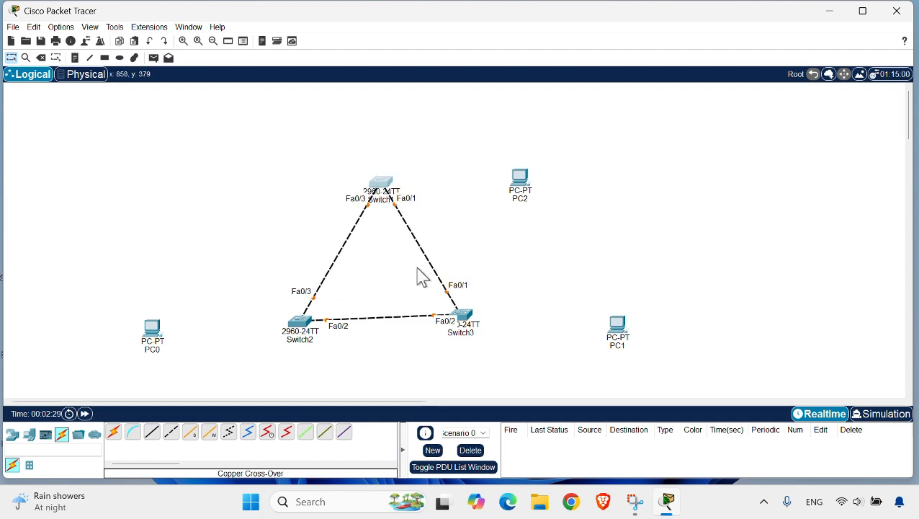
drag(457, 318, 460, 328)
drag(308, 345, 294, 348)
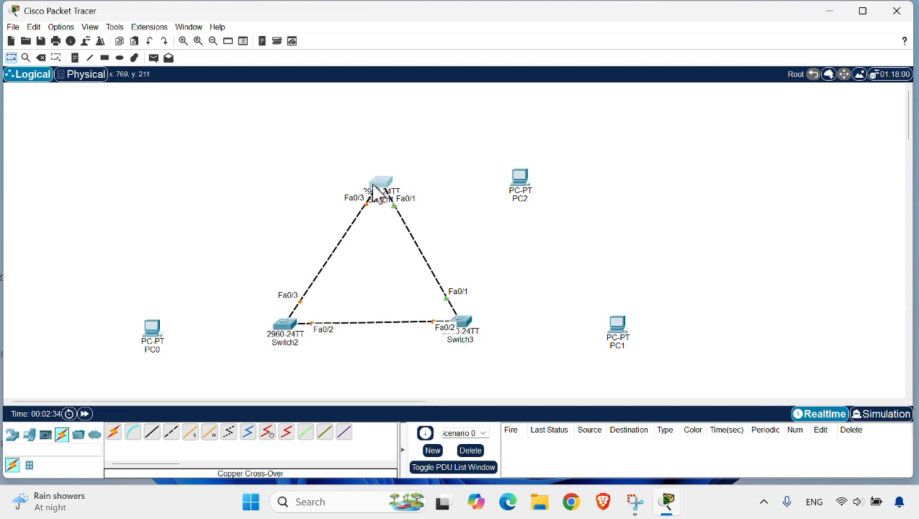
drag(377, 186, 382, 181)
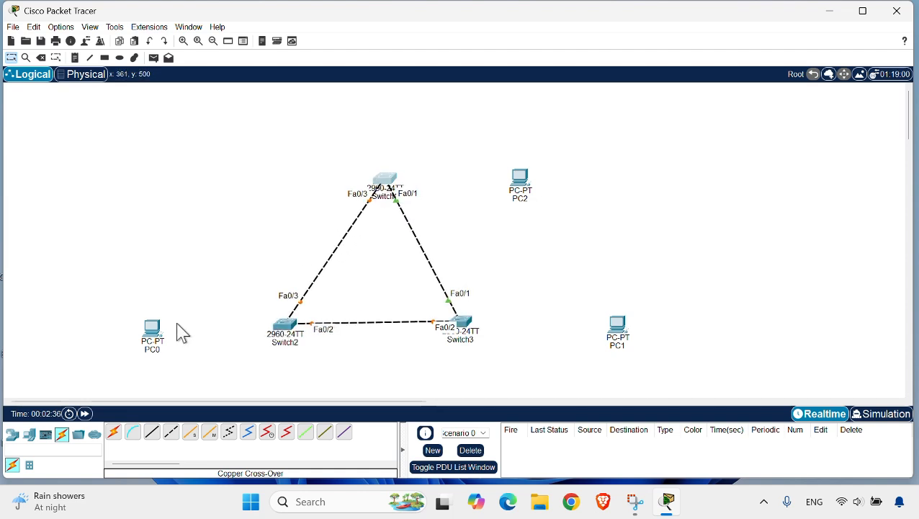
Connect Switch1 FastEthernet0/24 to the FastEthernet0 port of PC2 with a copper straight-through cable.
click(153, 441)
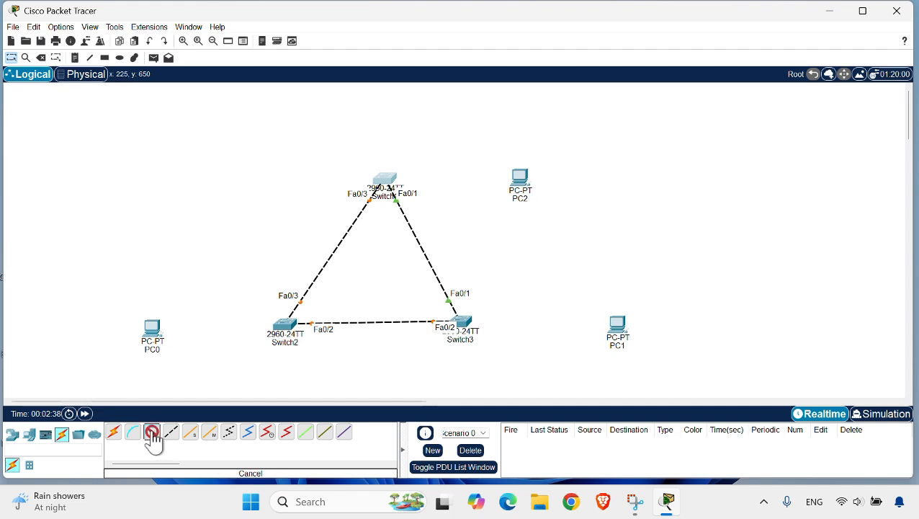
click(396, 188)
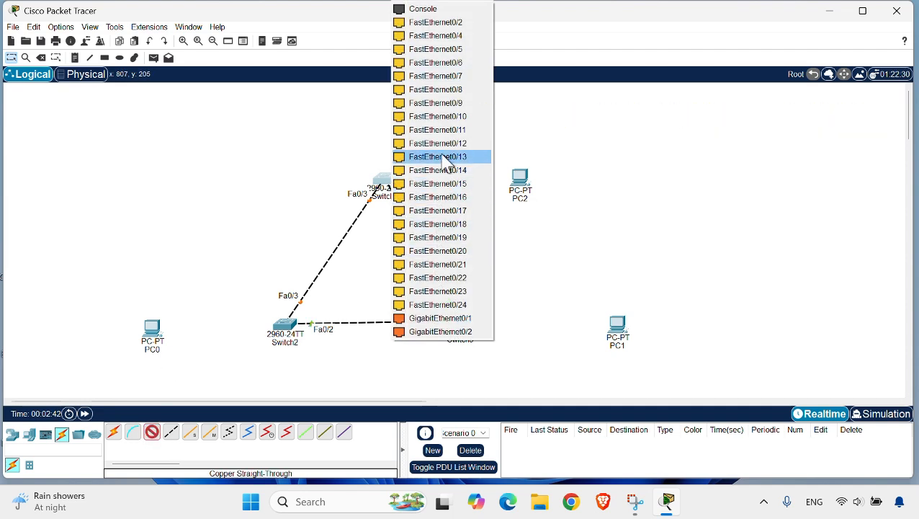
click(465, 320)
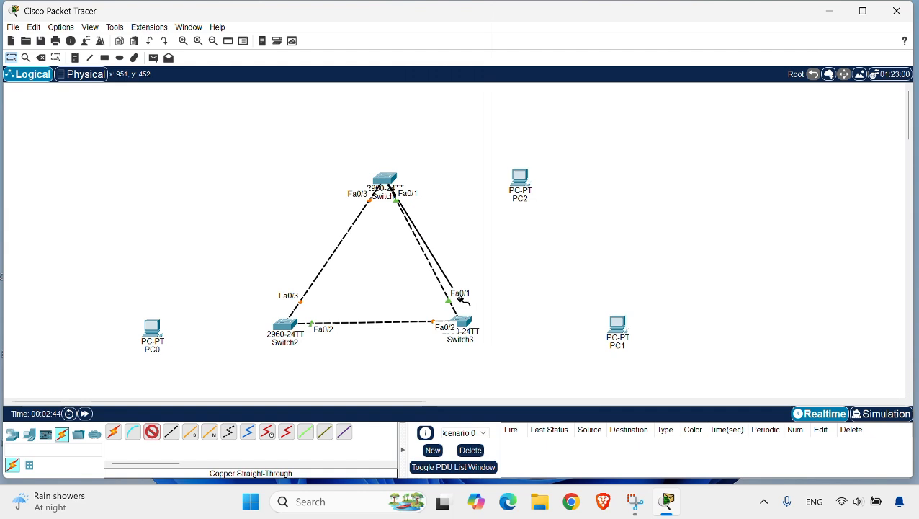
click(519, 179)
click(553, 225)
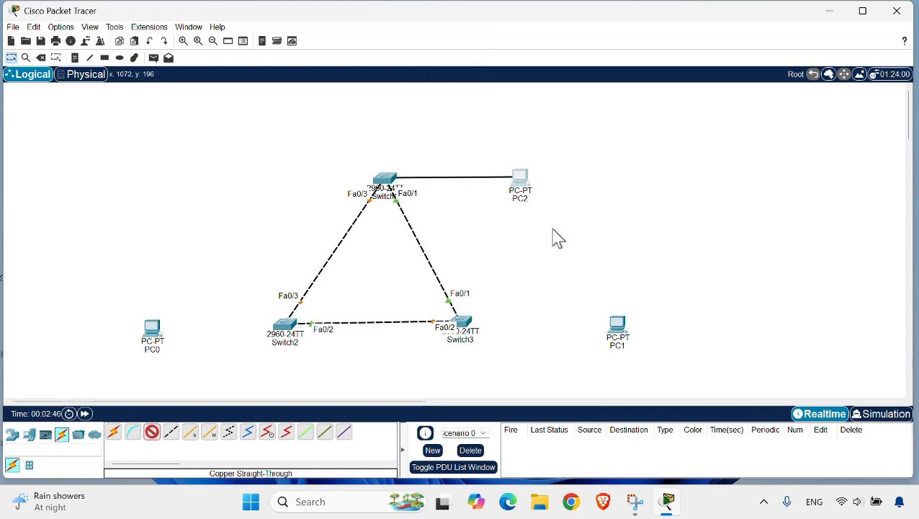
Connect Switch2 FastEthernet0/24 to the FastEthernet0 port of PC0 with a copper straight-through cable.
click(150, 434)
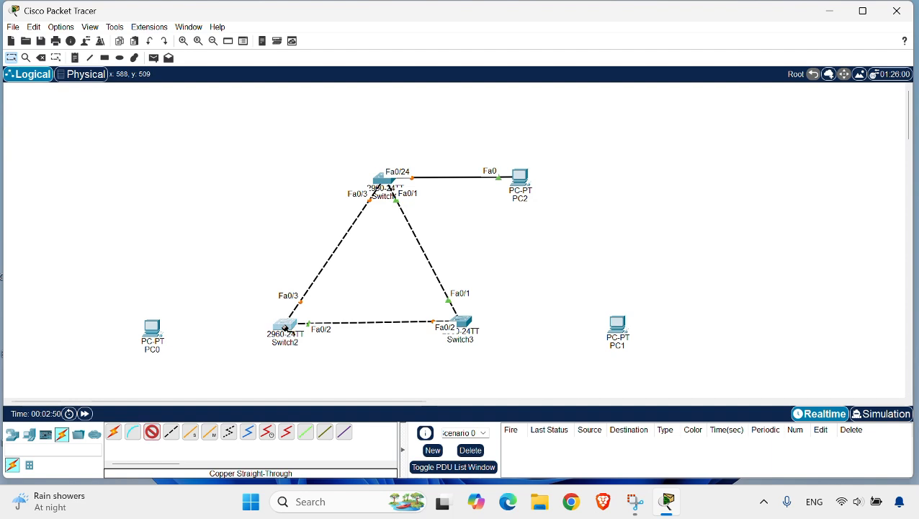
click(286, 330)
click(335, 304)
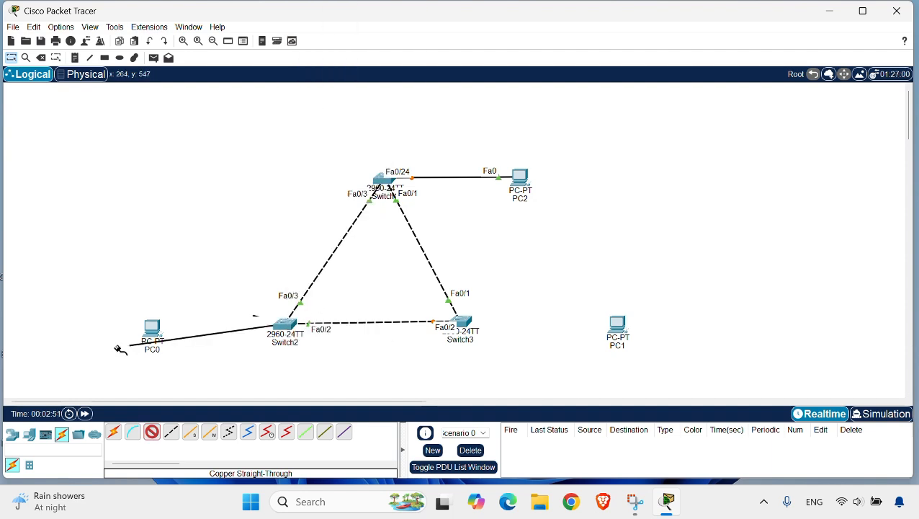
click(152, 330)
click(193, 378)
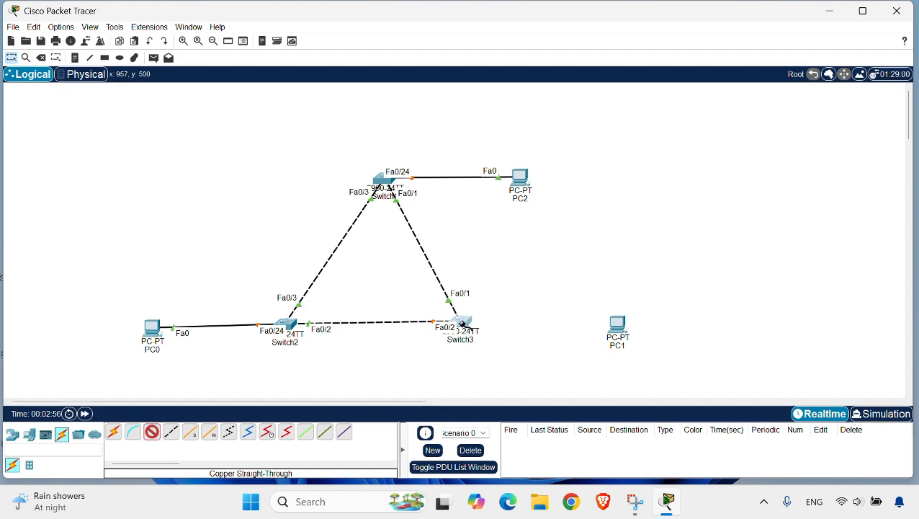
Connect Switch3 FastEthernet0/24 to the FastEthernet0 port of PC1 with a copper straight-through cable.
click(458, 322)
click(497, 304)
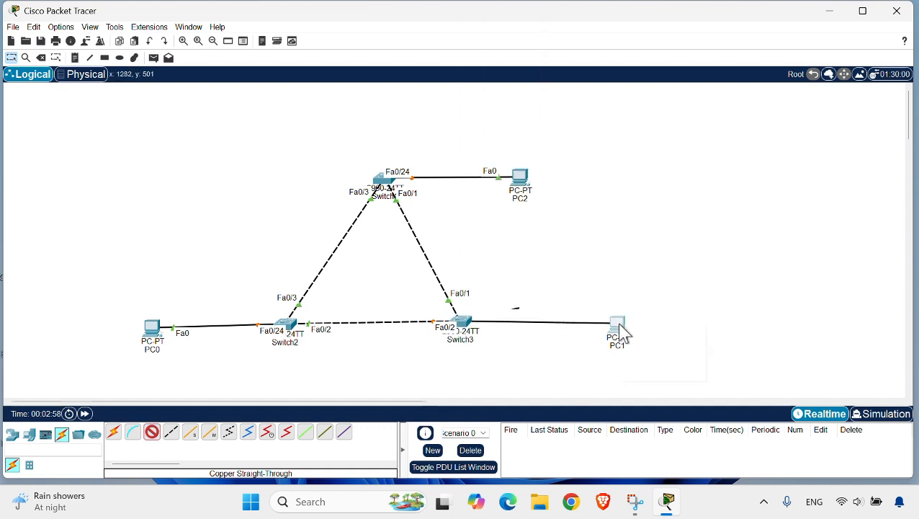
click(619, 325)
click(647, 373)
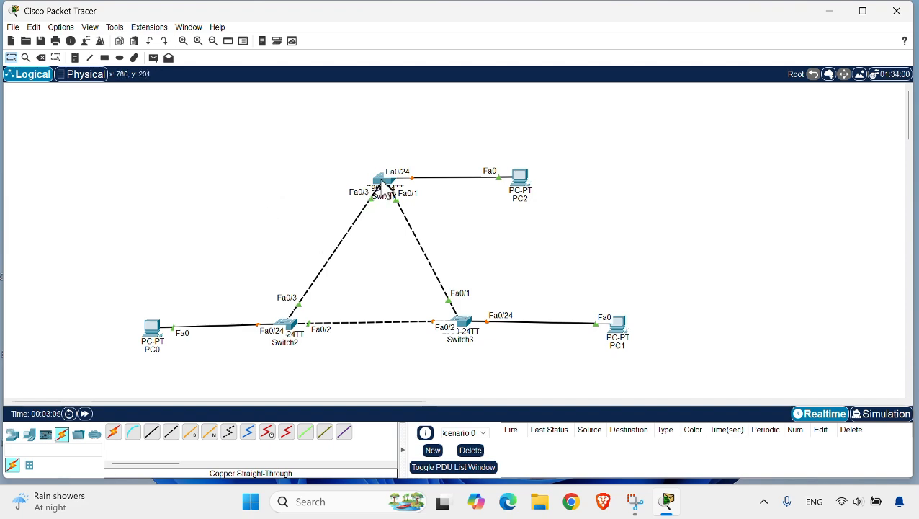
Open the command line of Switch1, enter privileged mode and start global configuration with configure t.
click(383, 182)
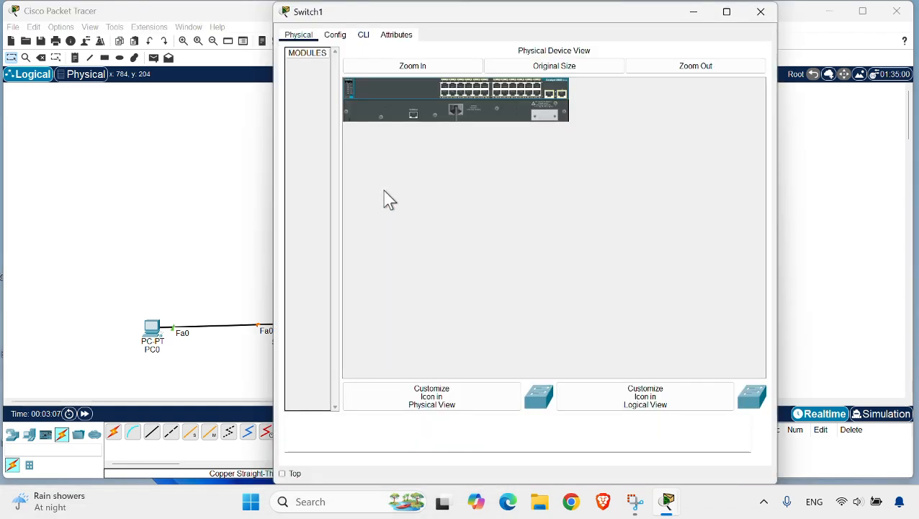
click(363, 36)
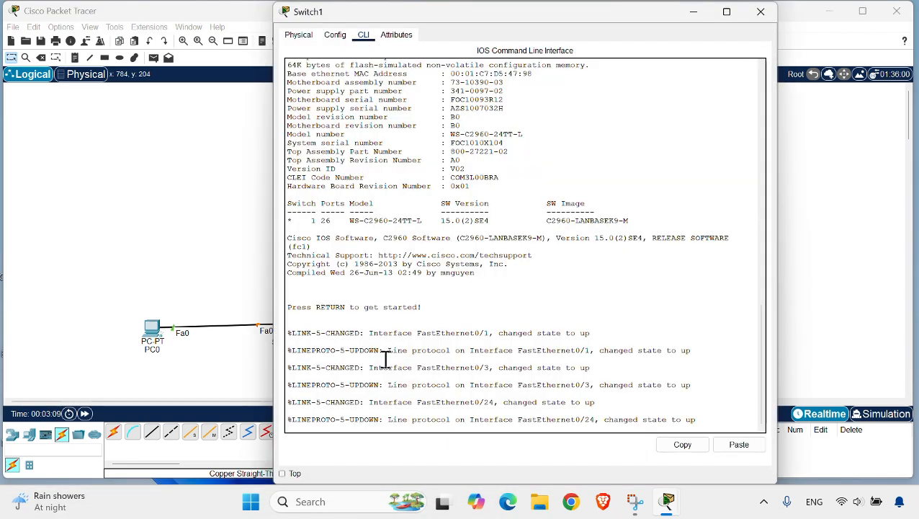
key(Return)
key(Return)
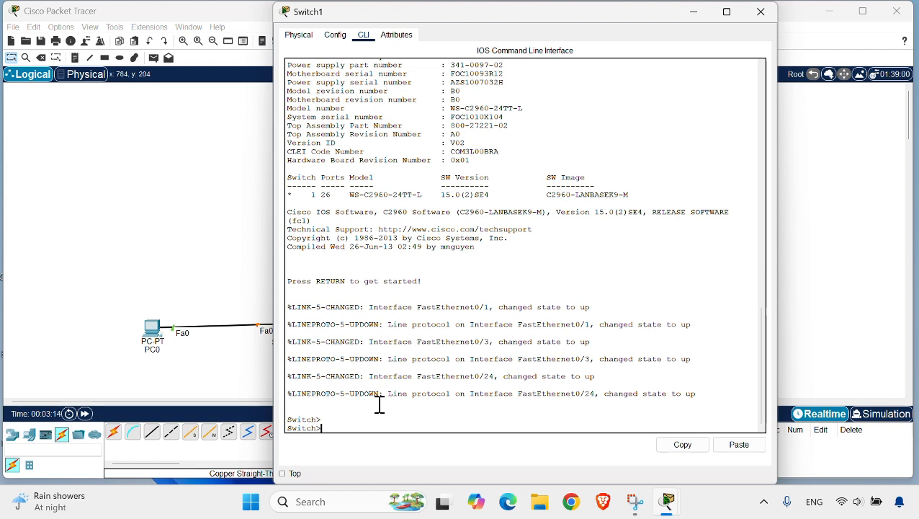
text(en)
key(Return)
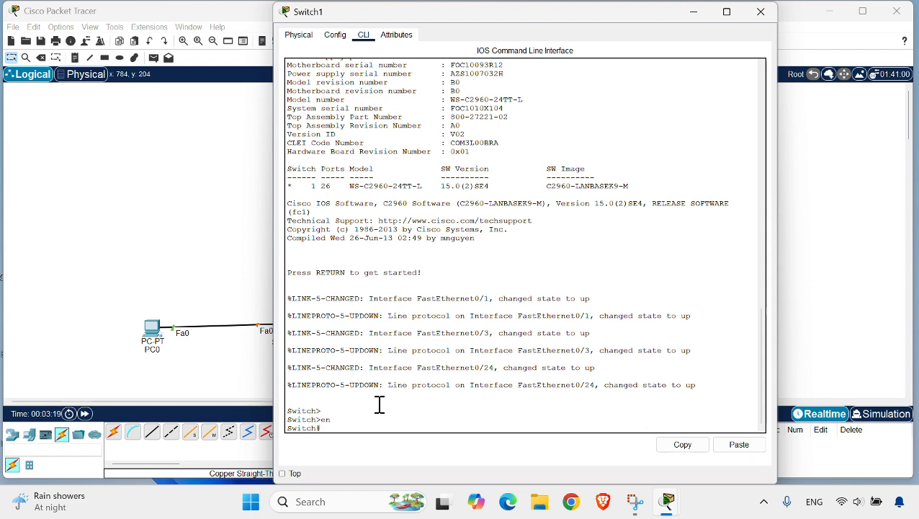
text(conf)
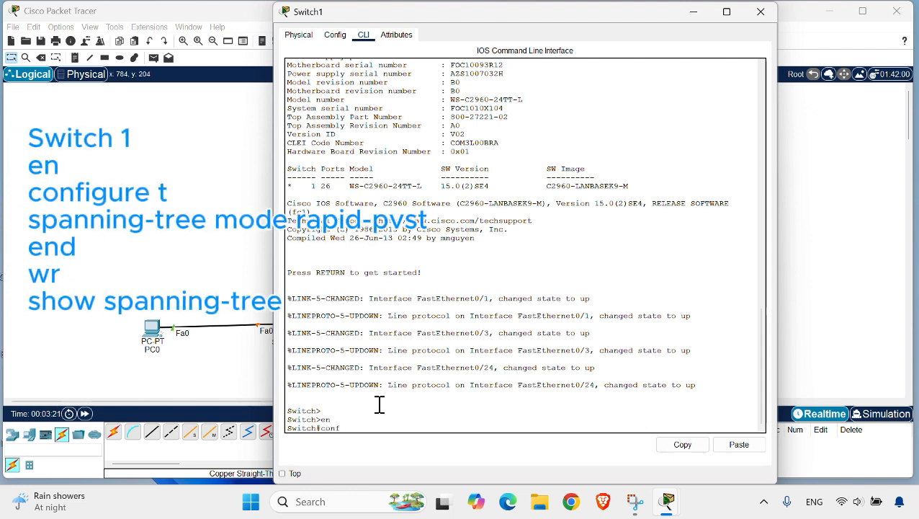
text(igu)
key(Tab)
text(t)
key(Return)
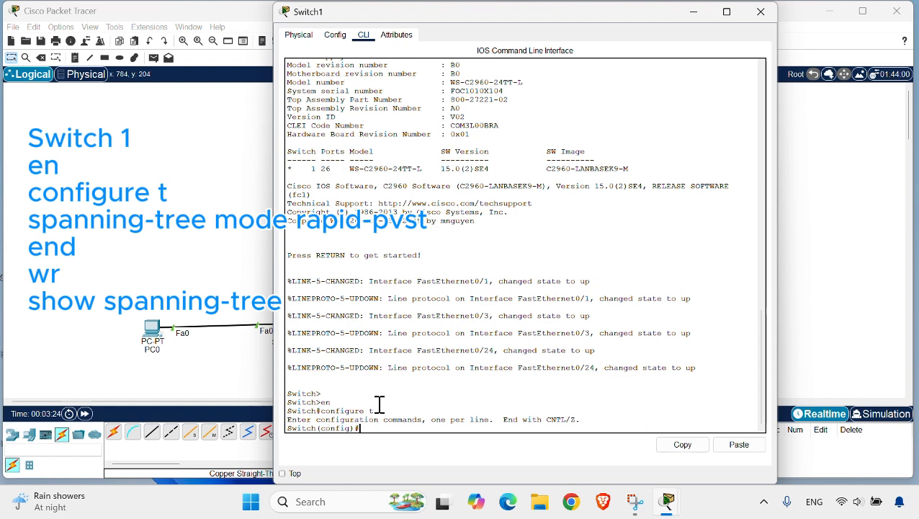
Set the spanning-tree mode of Switch1 to rapid-pvst.
text(spanning-tree mode rap)
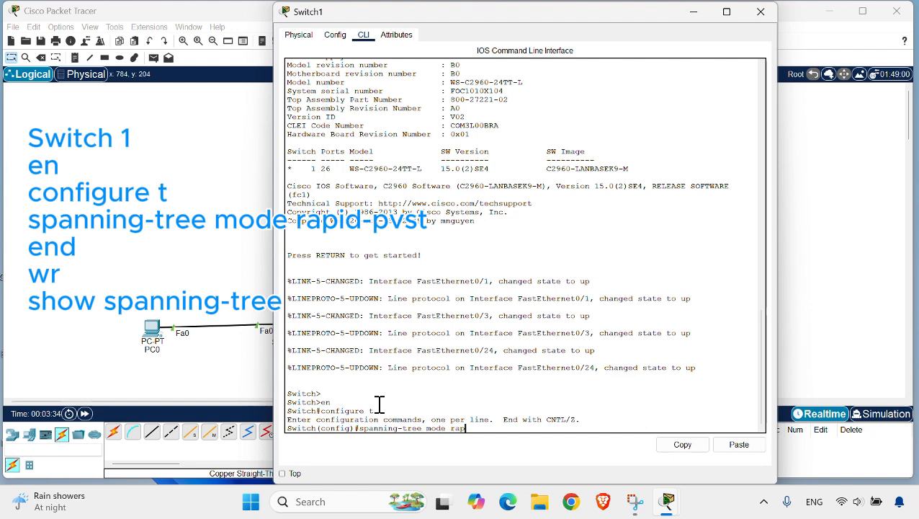
text(id-pvst)
key(Return)
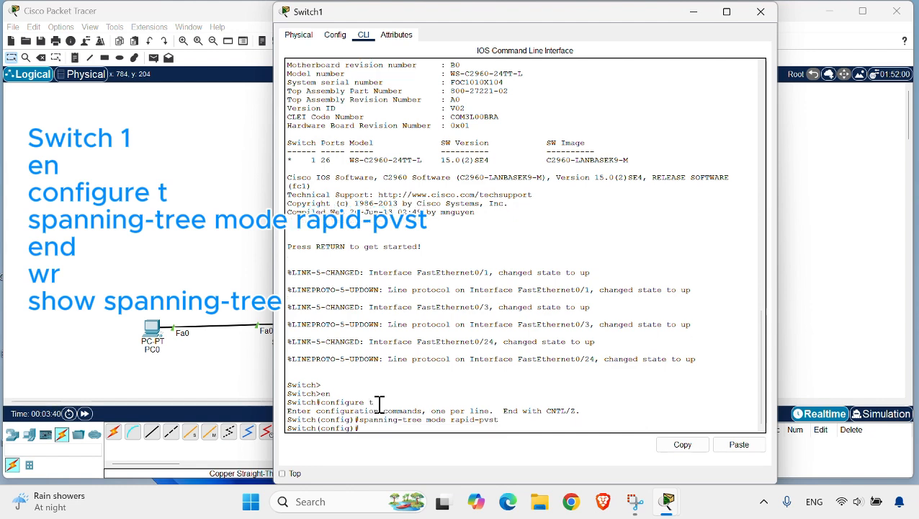
Leave configuration mode on Switch1 with end and save the running configuration with wr.
text(end)
key(Return)
text(wr)
key(Return)
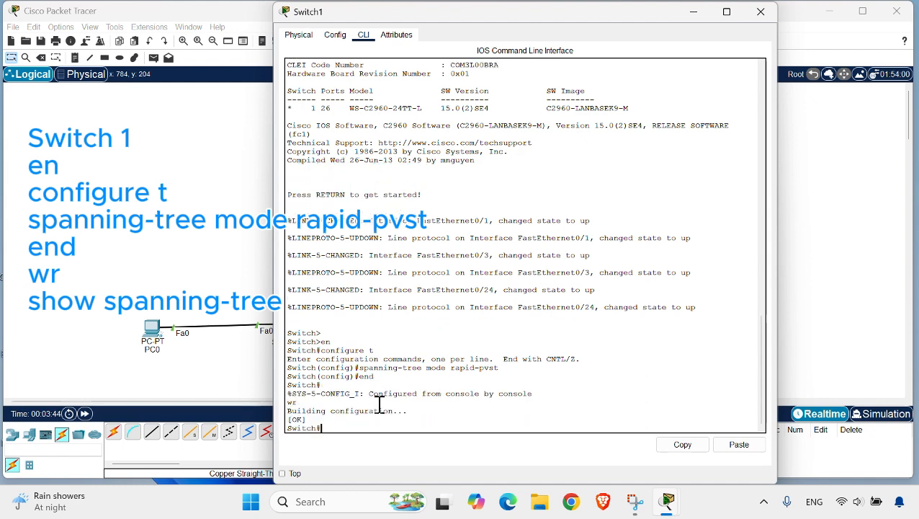
Run show spanning-tree on Switch1 and check the enabled protocol and the port roles and states.
text(show spanning-tre)
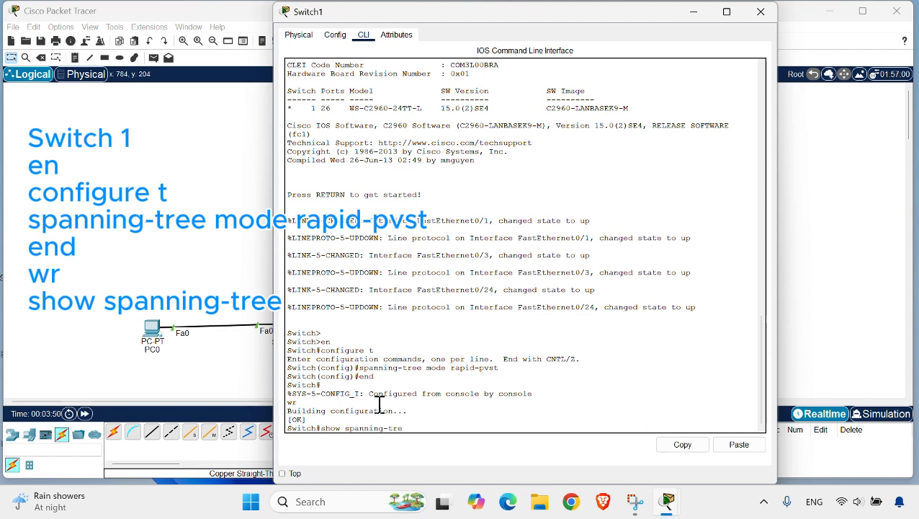
text(e)
key(Return)
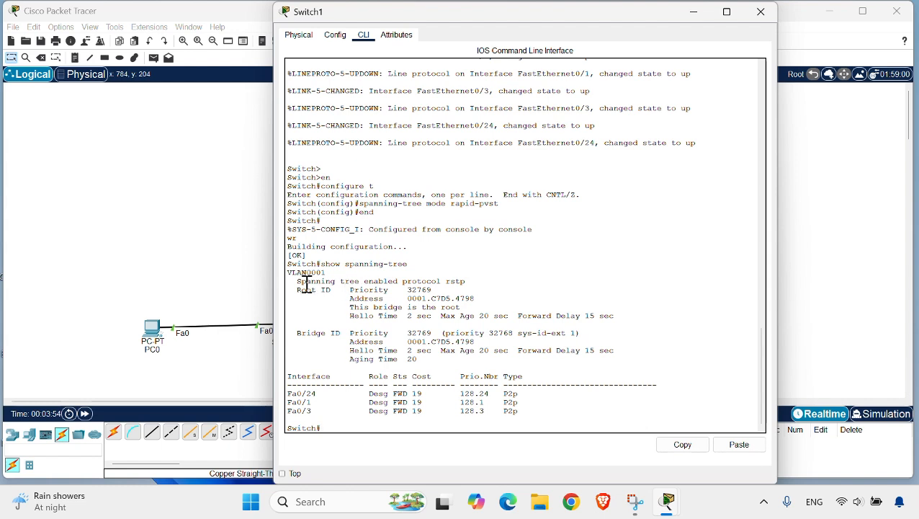
drag(291, 282, 474, 284)
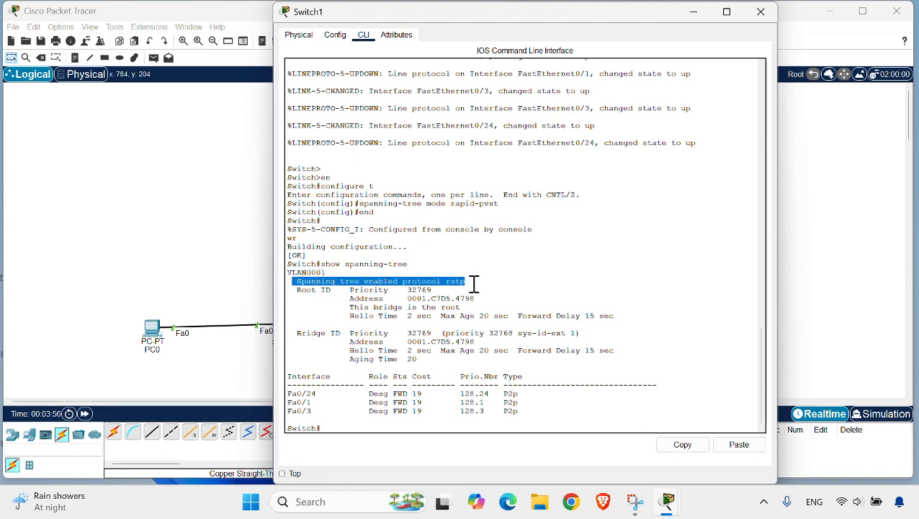
drag(358, 418, 413, 405)
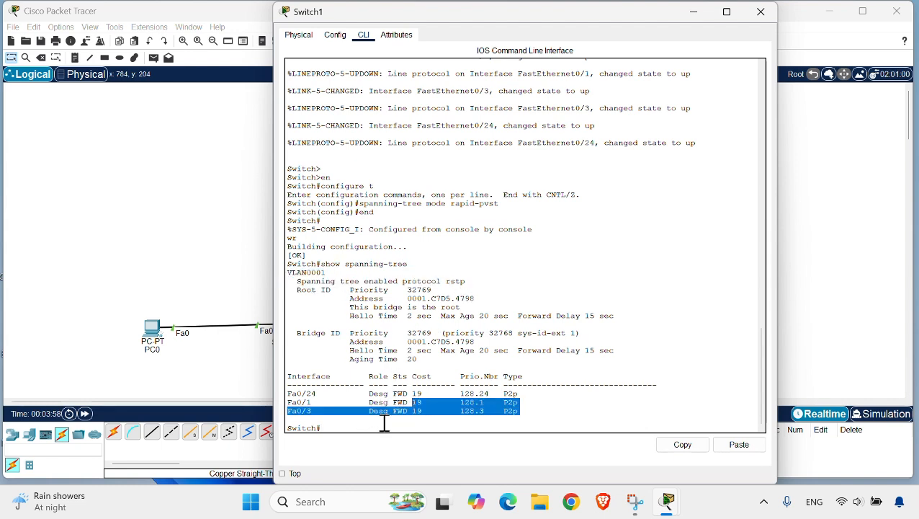
click(367, 425)
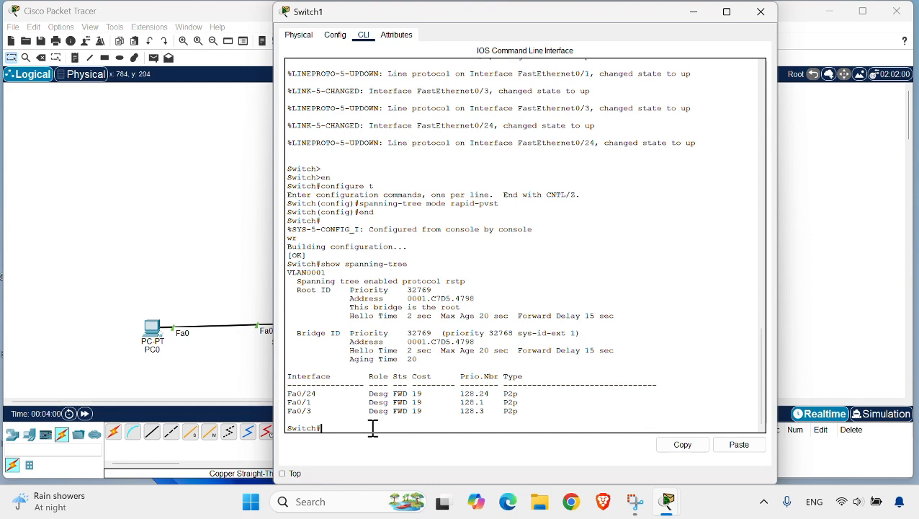
click(692, 11)
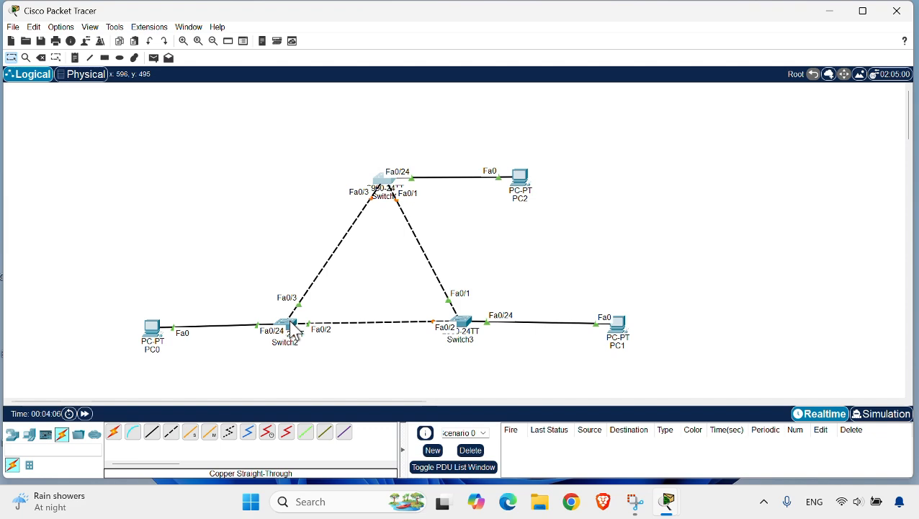
Open the command line of Switch2, enter privileged mode and start global configuration with conf t.
click(293, 326)
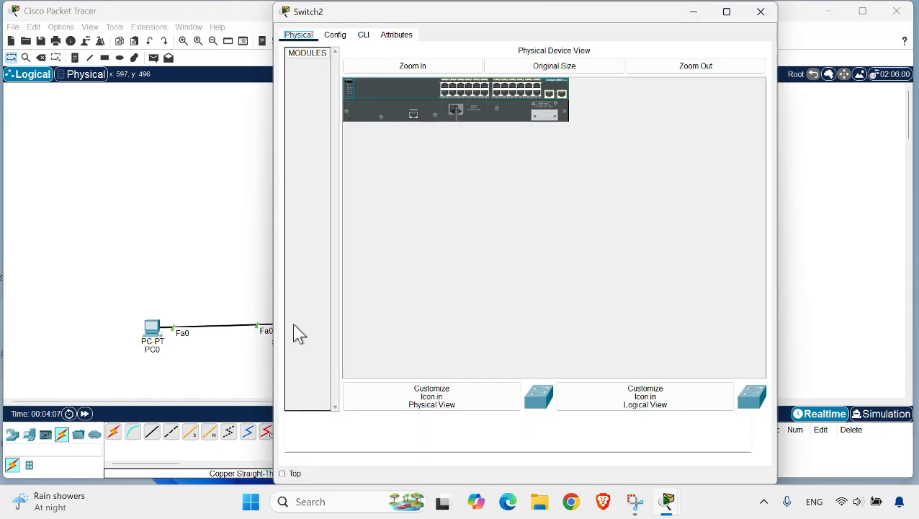
click(363, 36)
key(Return)
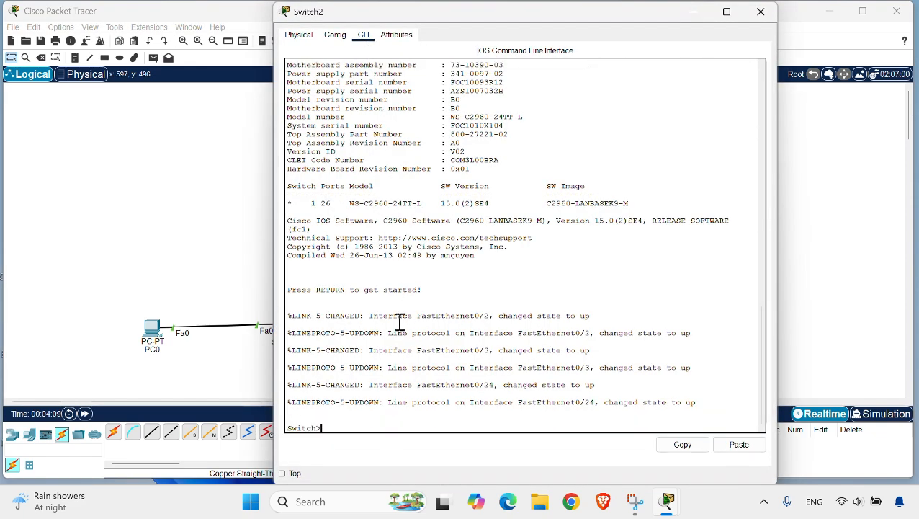
text(en)
key(Return)
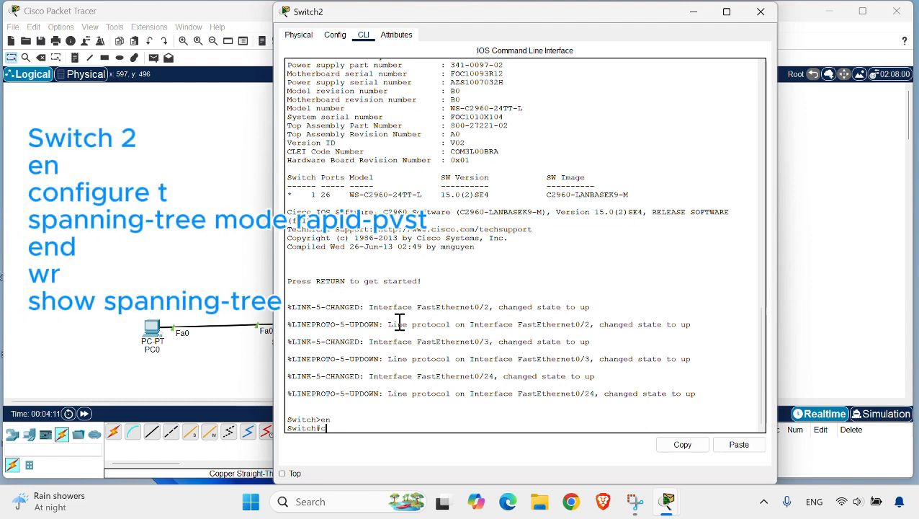
text(conf t)
key(Return)
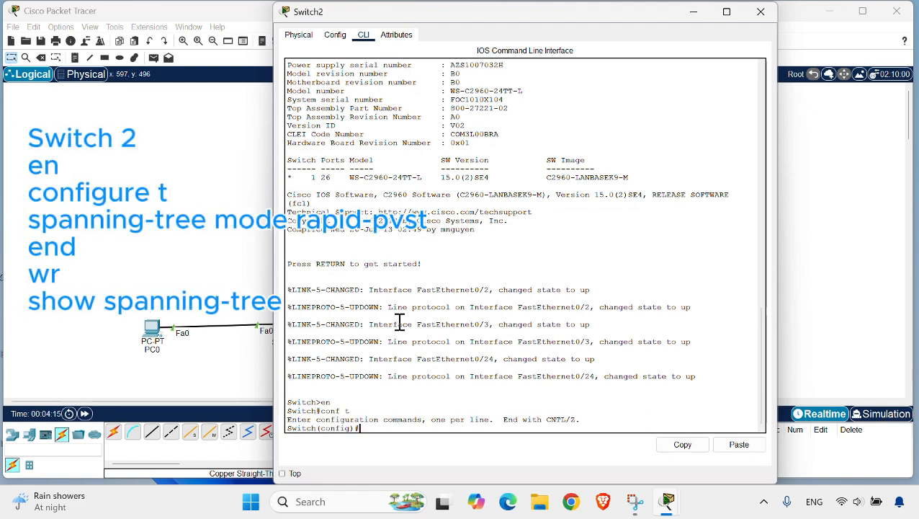
Set the spanning-tree mode of Switch2 to rapid-pvst.
text(spanning-tree mode ripid-pvst)
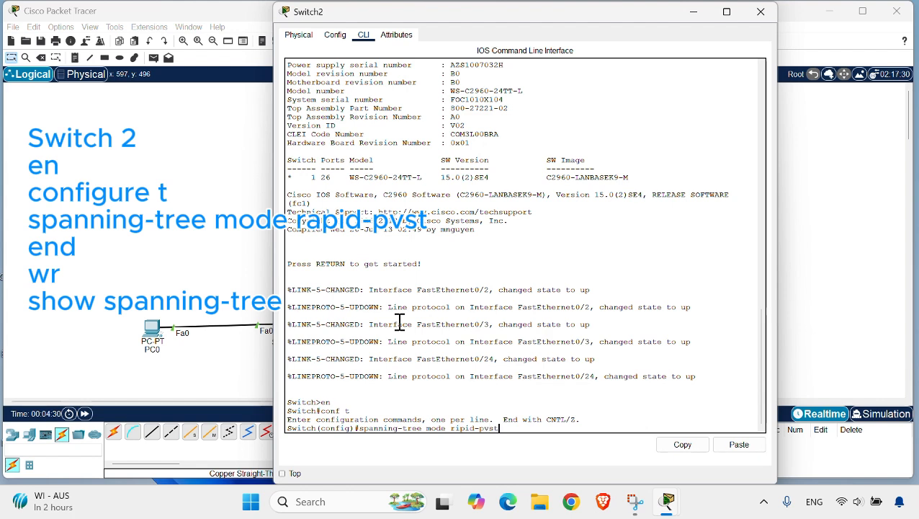
key(Return)
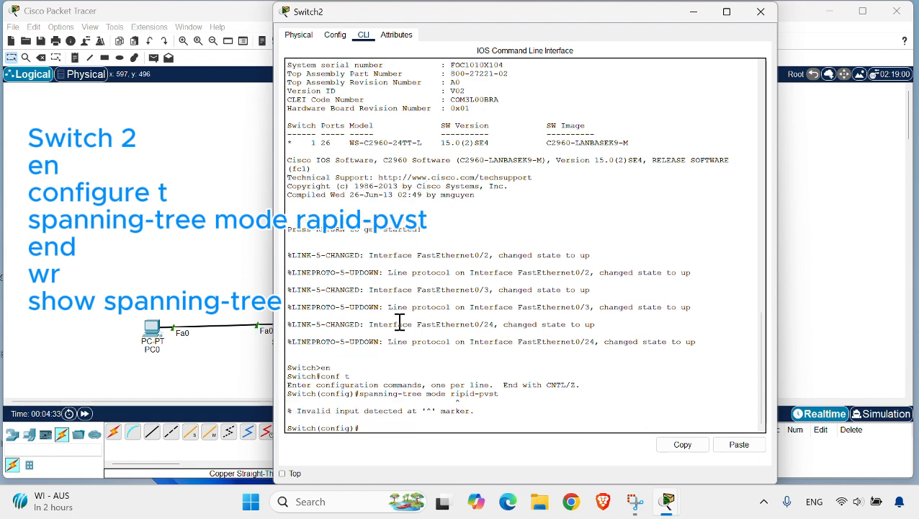
text(spanni)
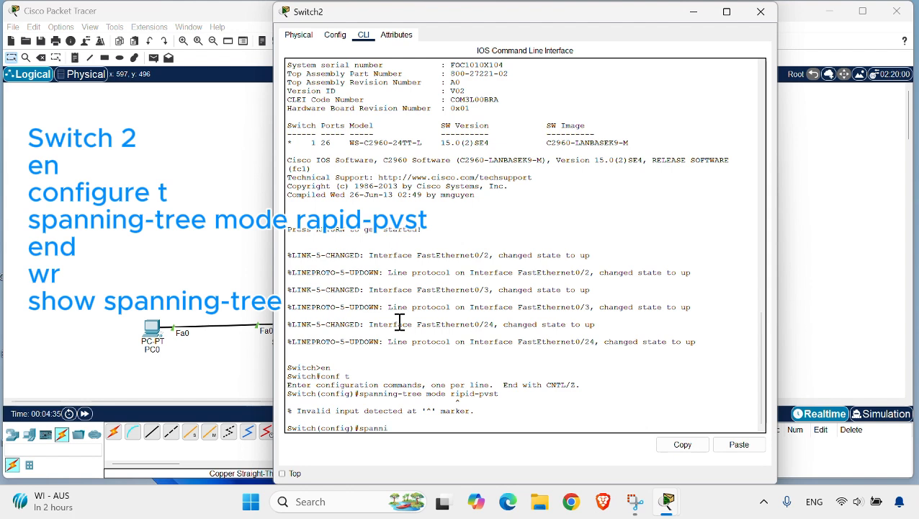
text(ng-tree mode rapid-v)
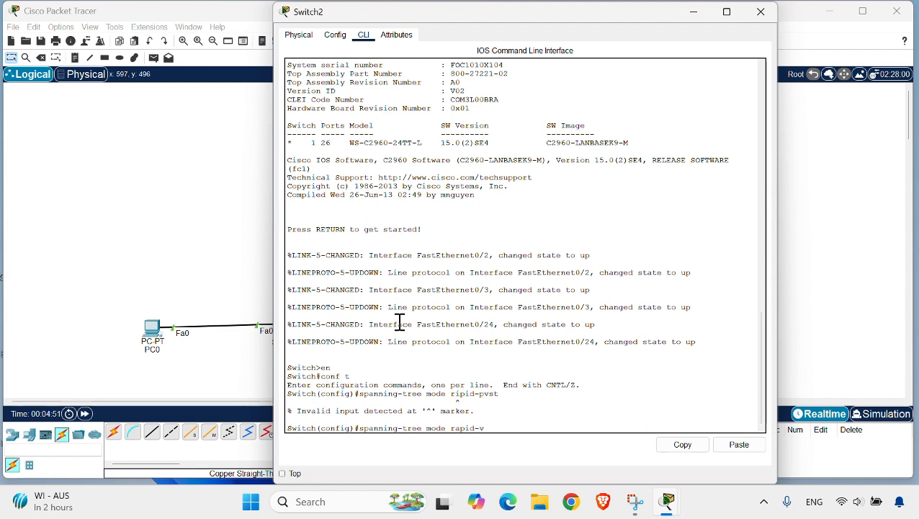
key(BackSpace)
text(pvst)
key(Return)
Leave configuration mode on Switch2 with end and save the running configuration with wr.
text(e)
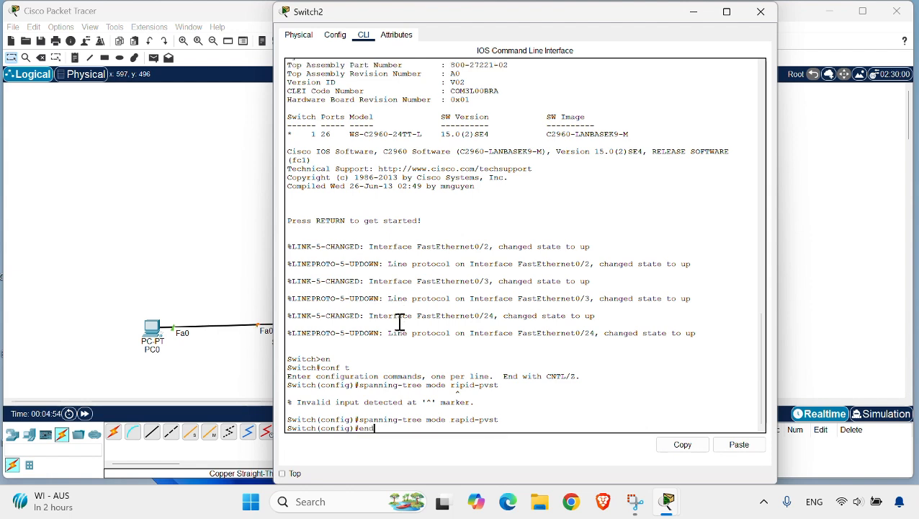
text(nd)
key(Return)
text(wr)
key(Return)
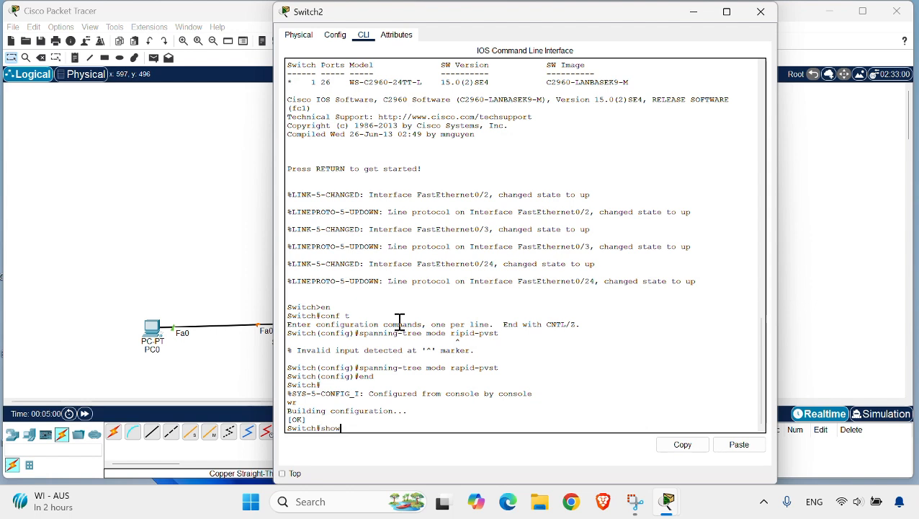
Run show spanning-tree on Switch2 and check which spanning-tree protocol is enabled.
text(spanning-tree)
key(Return)
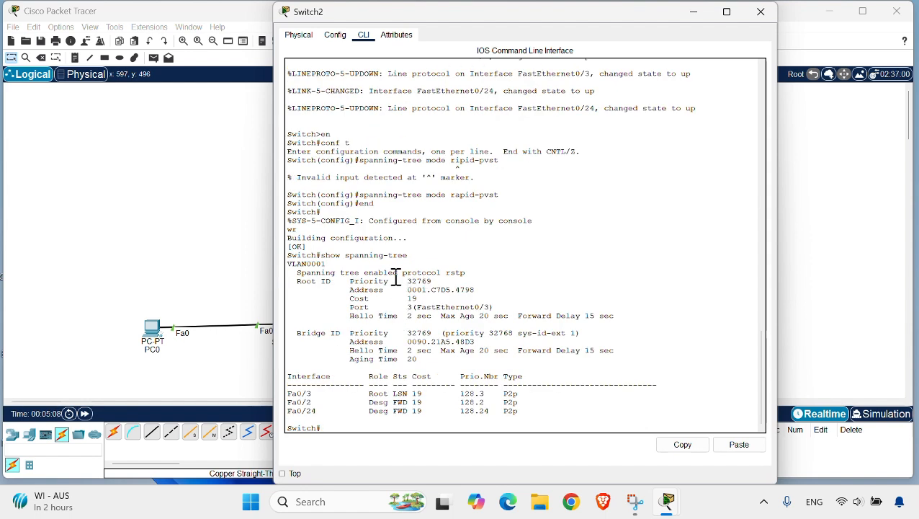
drag(396, 277, 466, 275)
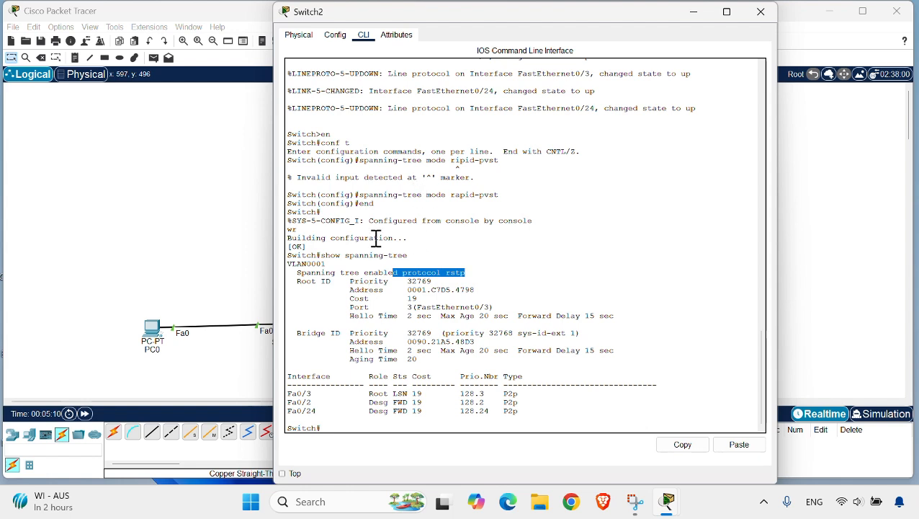
click(225, 267)
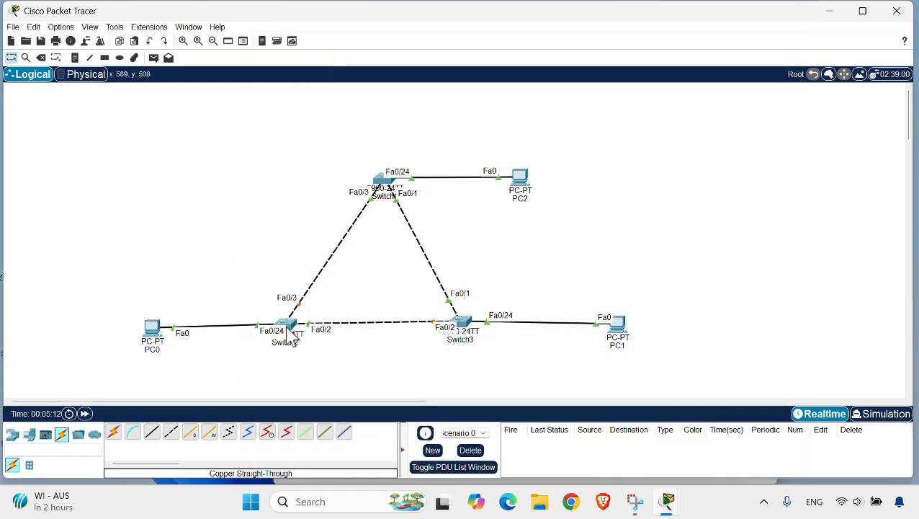
Open the command line of Switch3, enter privileged mode and start global configuration with conf t.
click(455, 320)
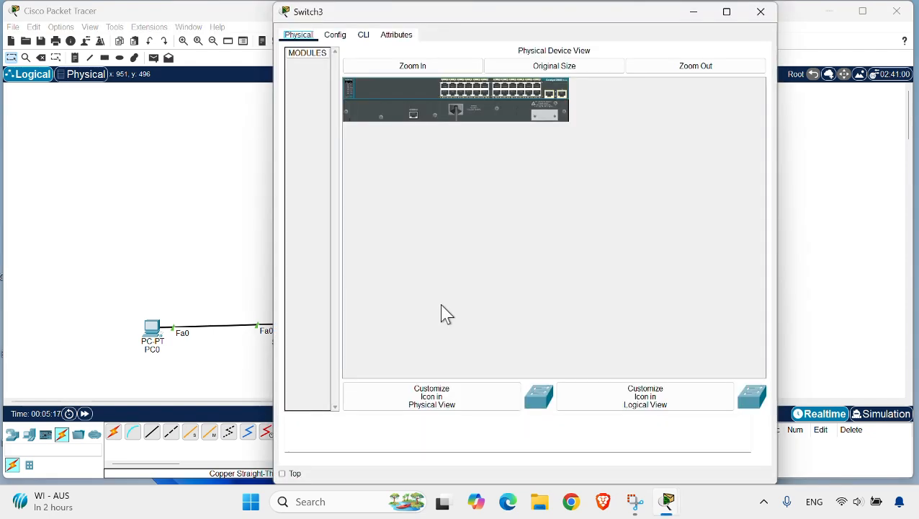
click(363, 37)
key(Return)
key(Return)
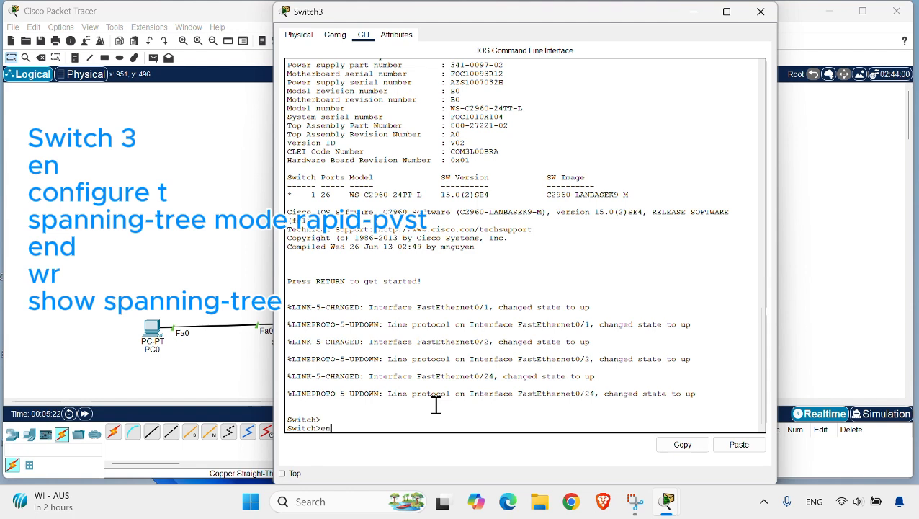
text(en)
key(Return)
text(conf)
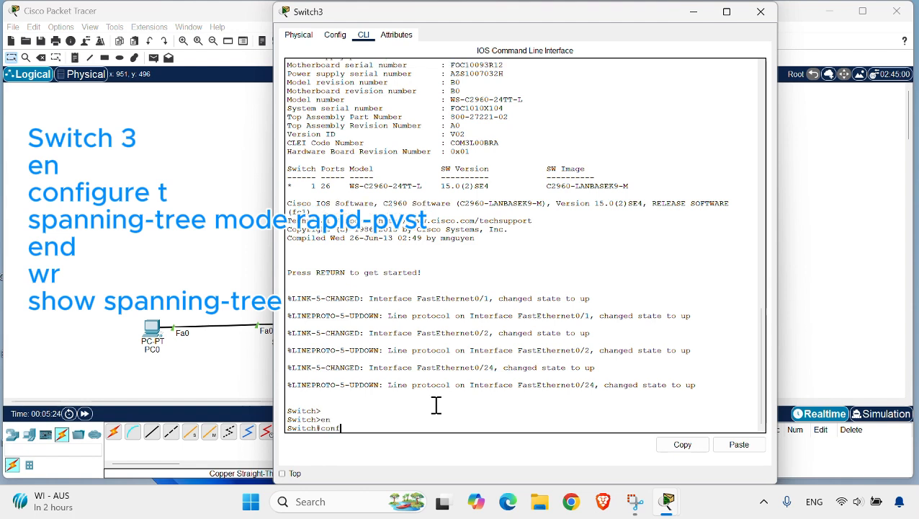
text( t)
key(Return)
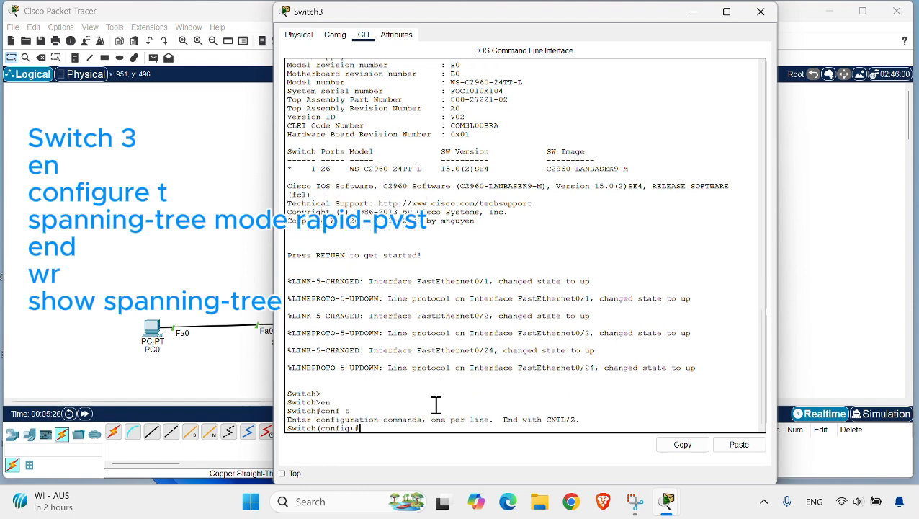
Set the spanning-tree mode of Switch3 to rapid-pvst.
text(spanning-tree mode rapid-pvs)
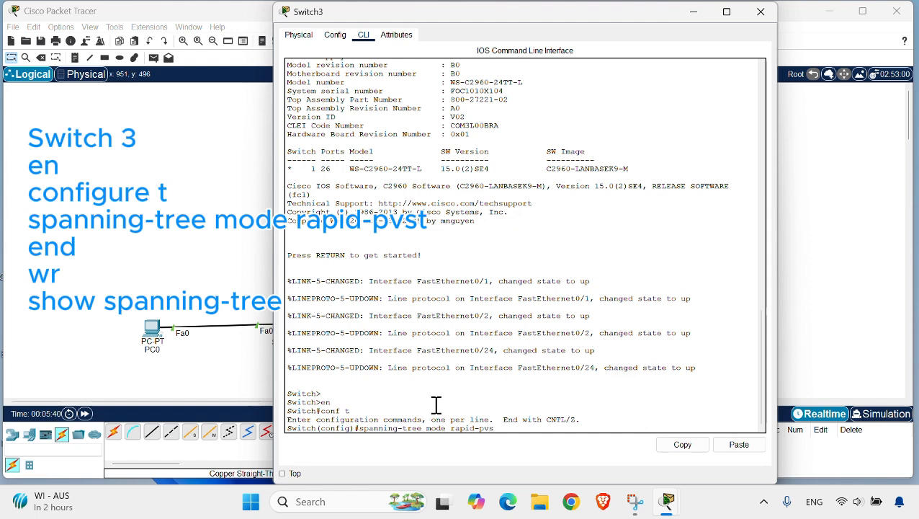
text(t)
key(Return)
Leave configuration mode on Switch3 with end and save the running configuration with wr.
text(e)
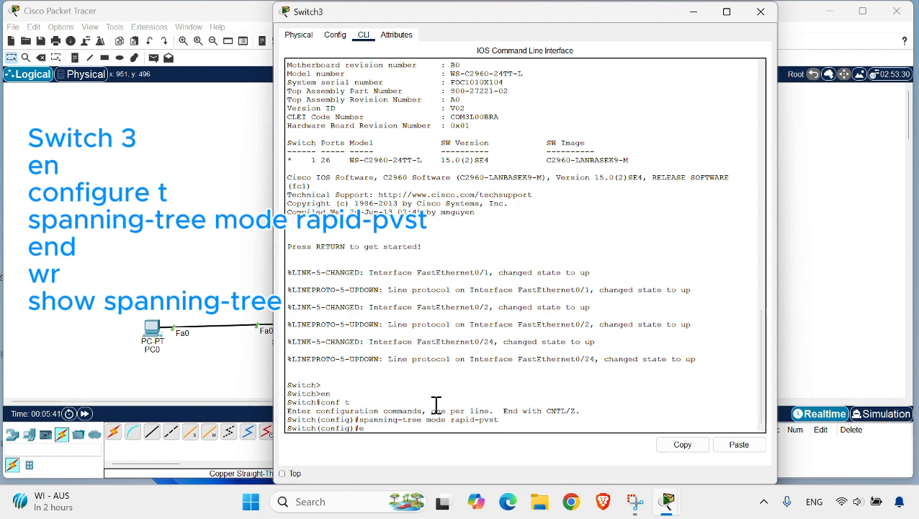
text(nd)
key(Return)
text(wr)
key(Return)
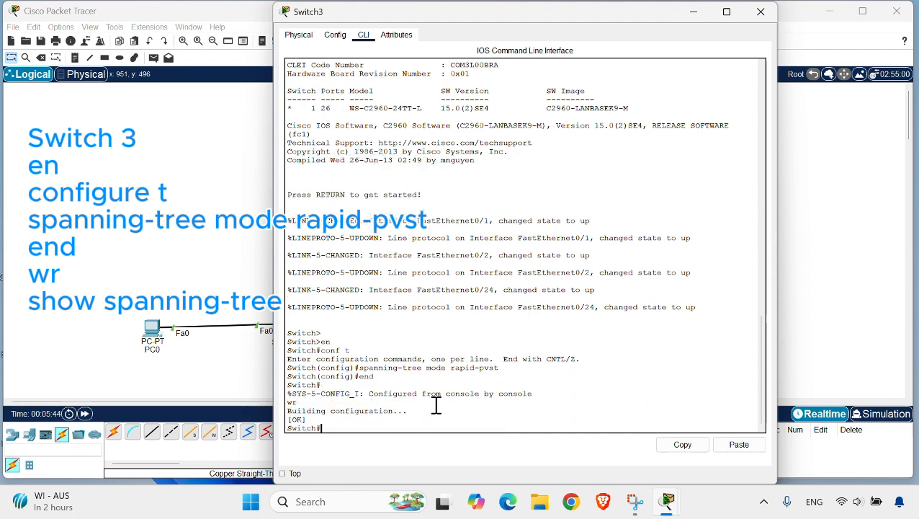
Run show spanning-tree on Switch3.
text(show spanning-)
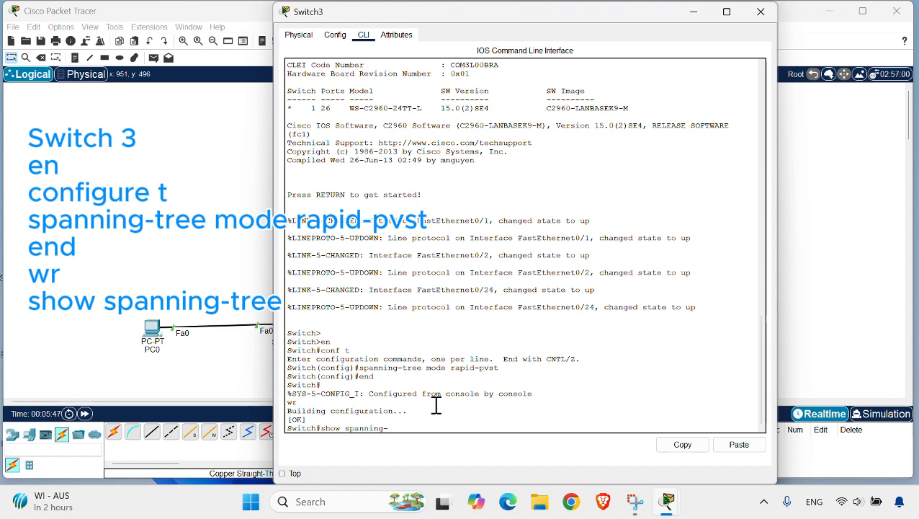
text(tree)
key(Return)
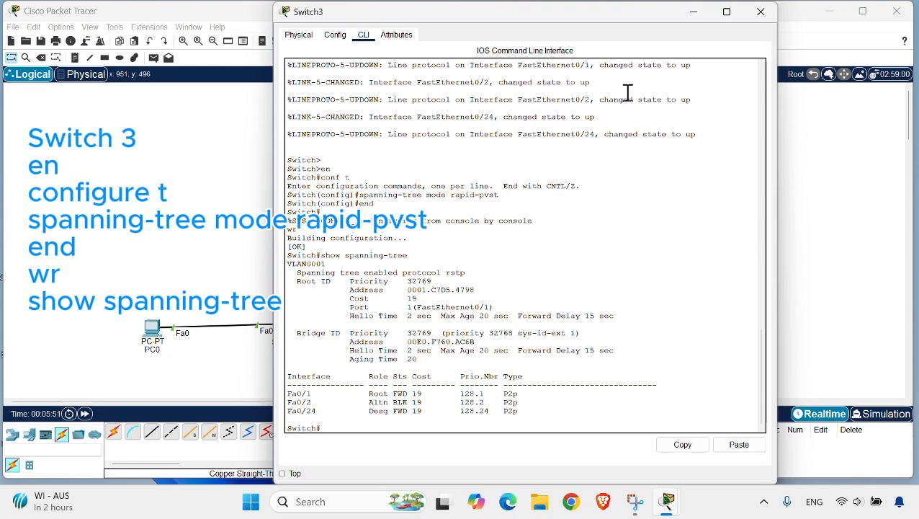
Arrange the Switch3 command-line window beside the topology so that both the output and the three switches can be seen.
drag(611, 4, 616, 150)
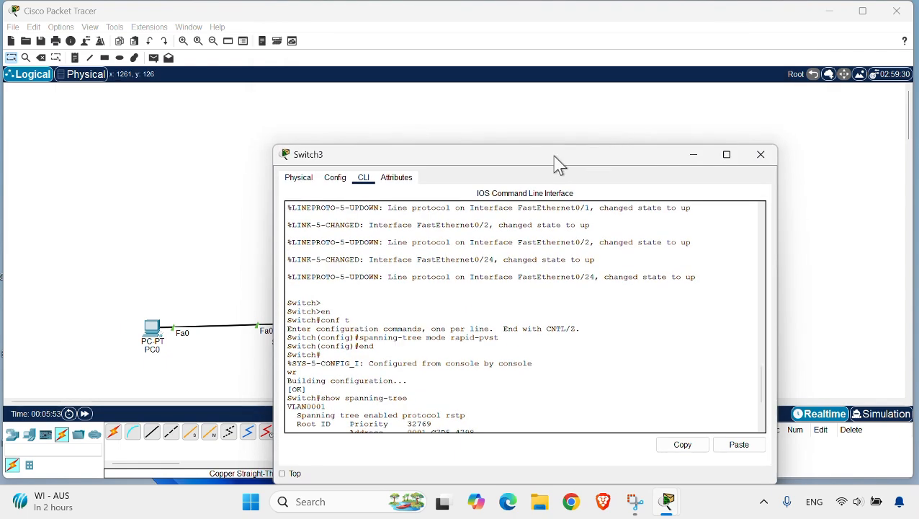
drag(557, 160, 652, 52)
drag(114, 400, 172, 401)
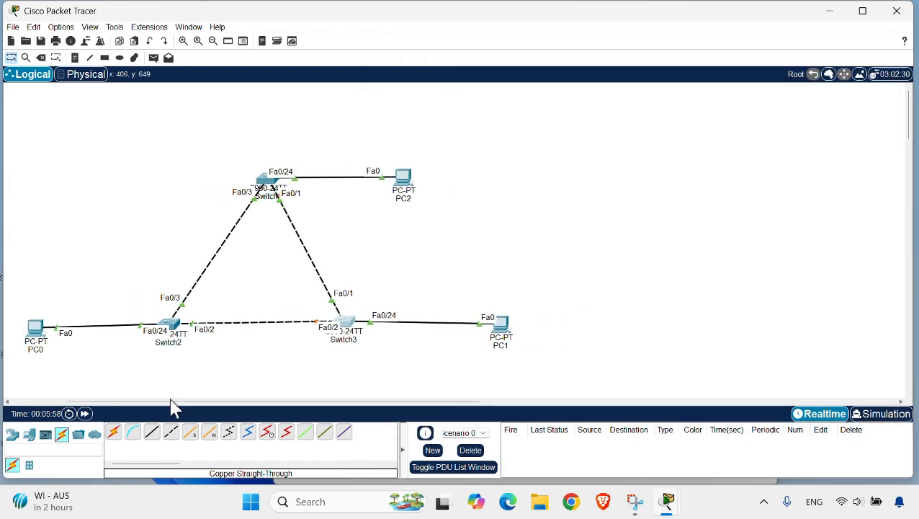
click(348, 330)
drag(487, 69, 547, 76)
drag(445, 112, 531, 119)
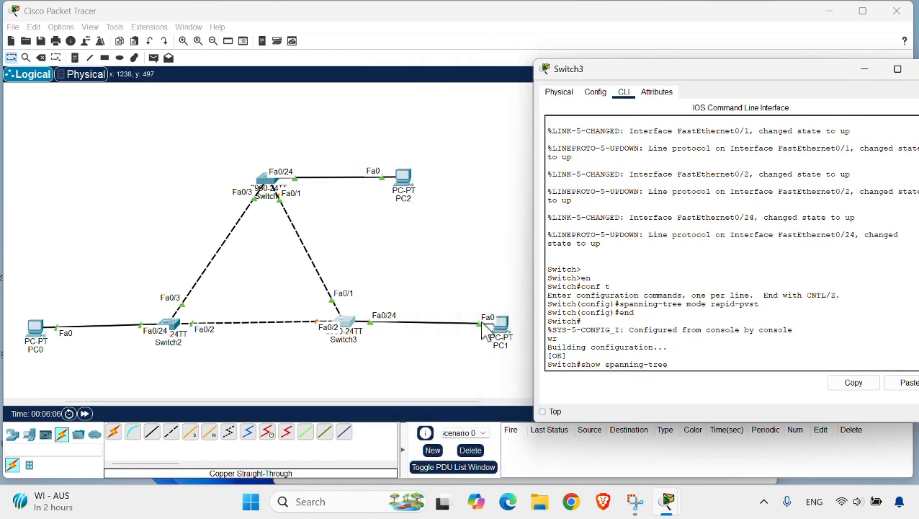
Move PC0, PC1 and PC2 closer to the switches they are connected to.
drag(499, 328, 445, 331)
drag(35, 330, 83, 335)
drag(404, 182, 359, 184)
drag(117, 398, 140, 404)
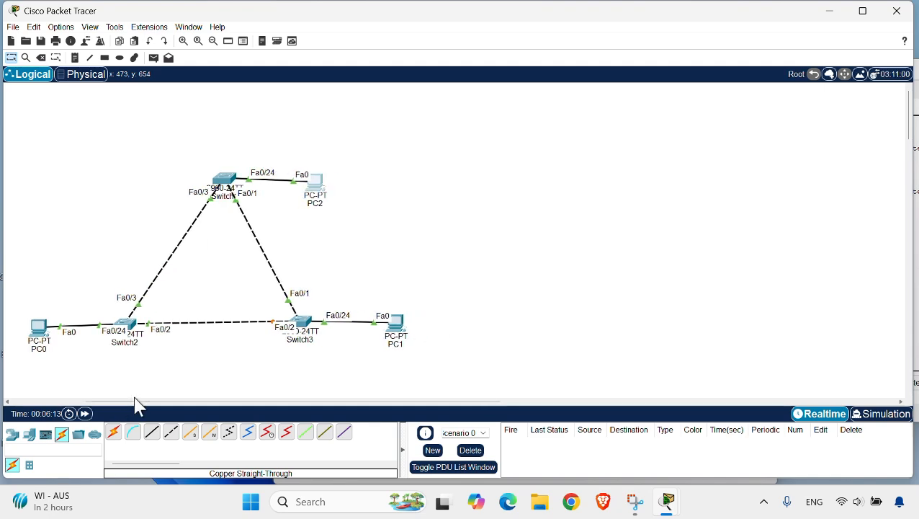
Reopen Switch3's command line beside the maximized topology and examine the enabled spanning-tree protocol and the interface roles and states.
click(302, 328)
drag(652, 73, 612, 72)
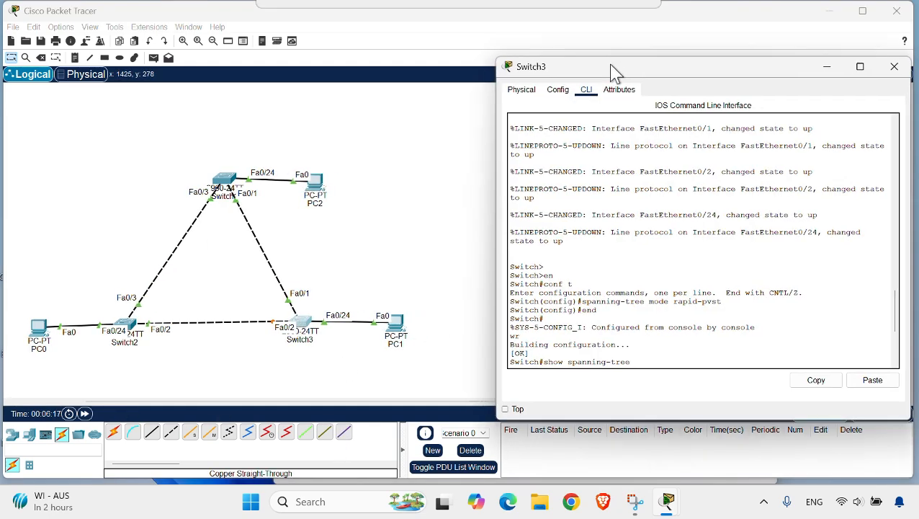
click(862, 11)
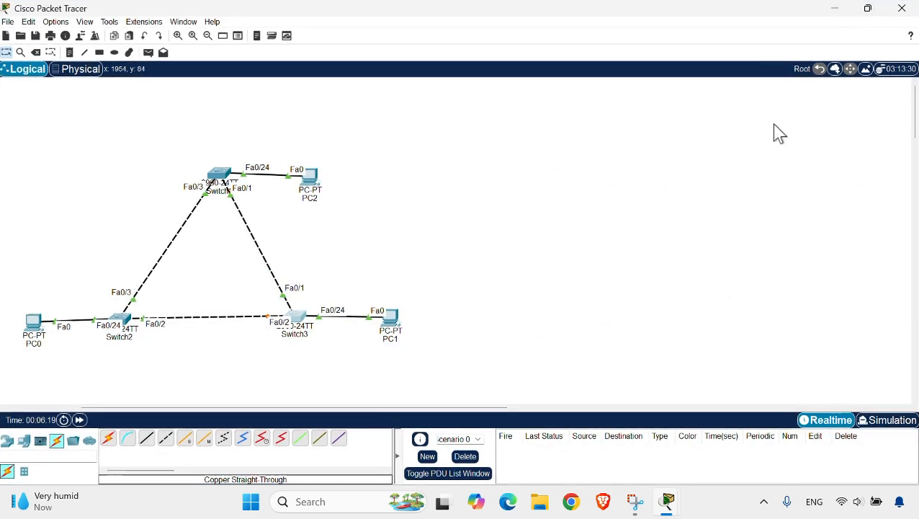
click(299, 324)
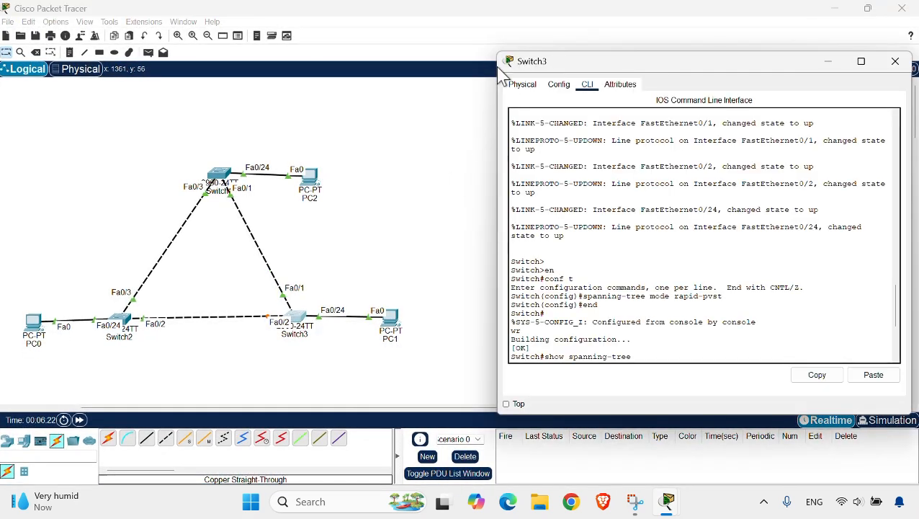
drag(498, 90, 423, 93)
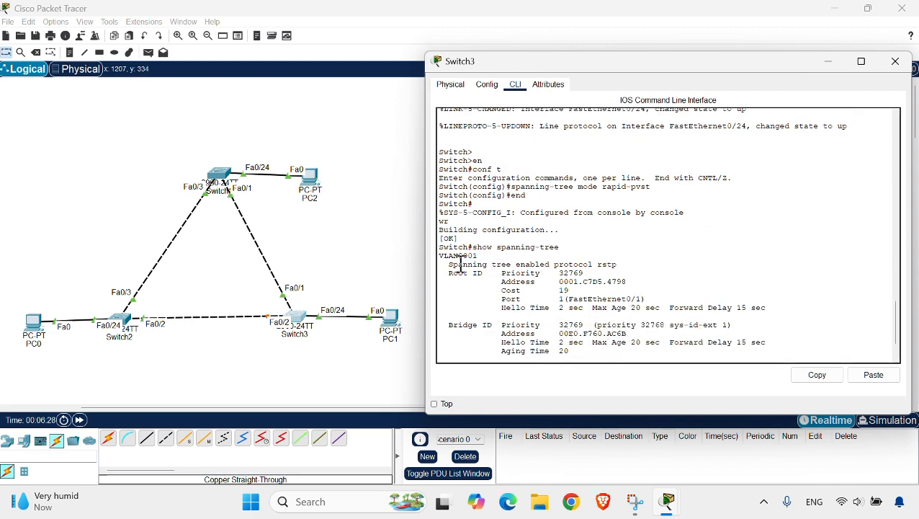
drag(446, 265, 608, 264)
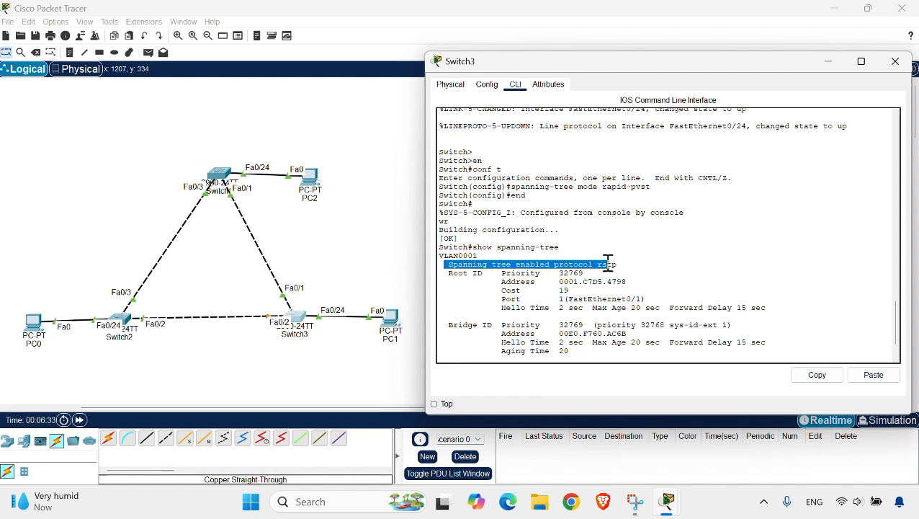
click(614, 344)
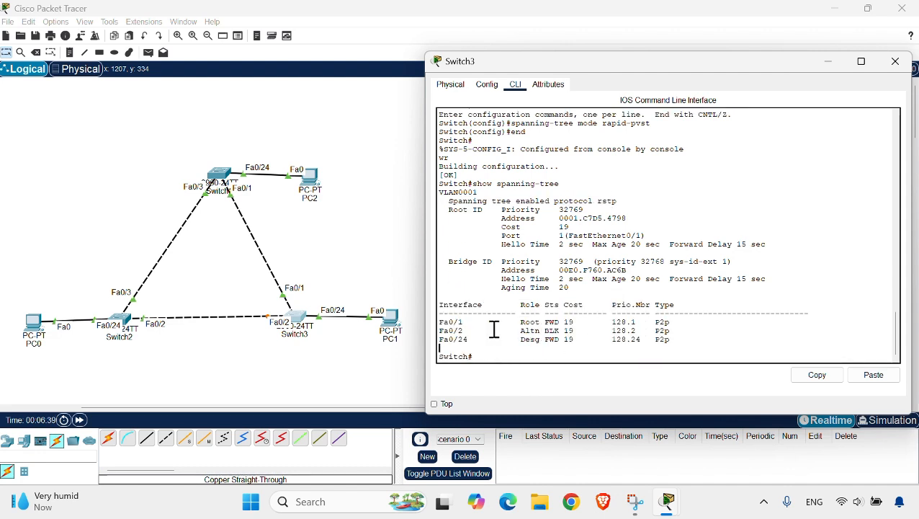
drag(449, 330, 482, 338)
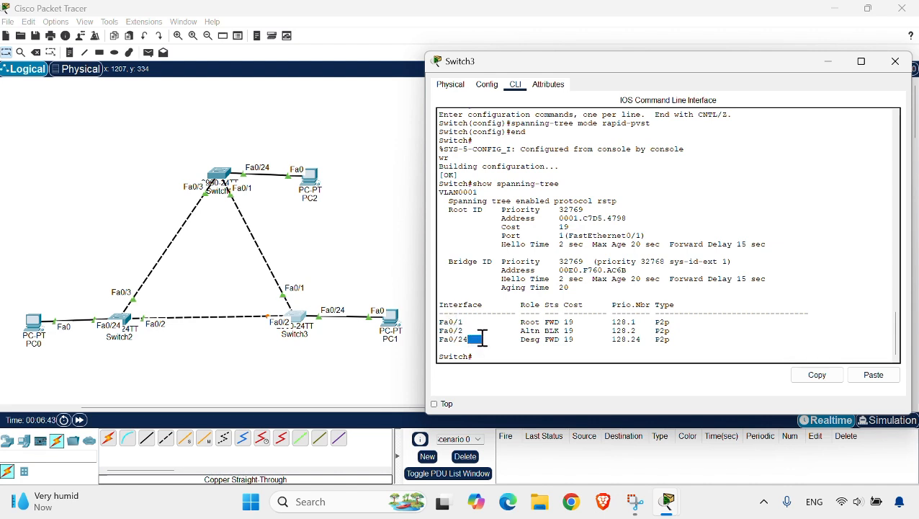
click(501, 358)
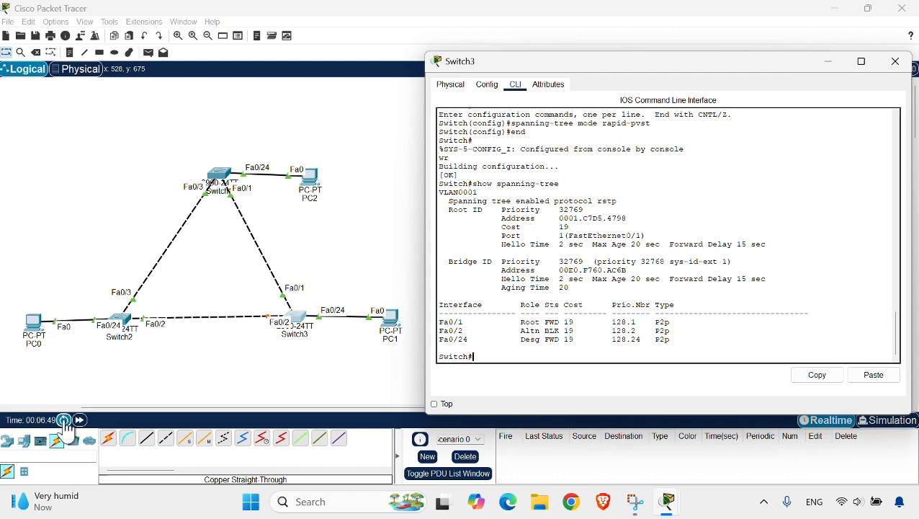
Power cycle all devices by resetting the network.
click(63, 420)
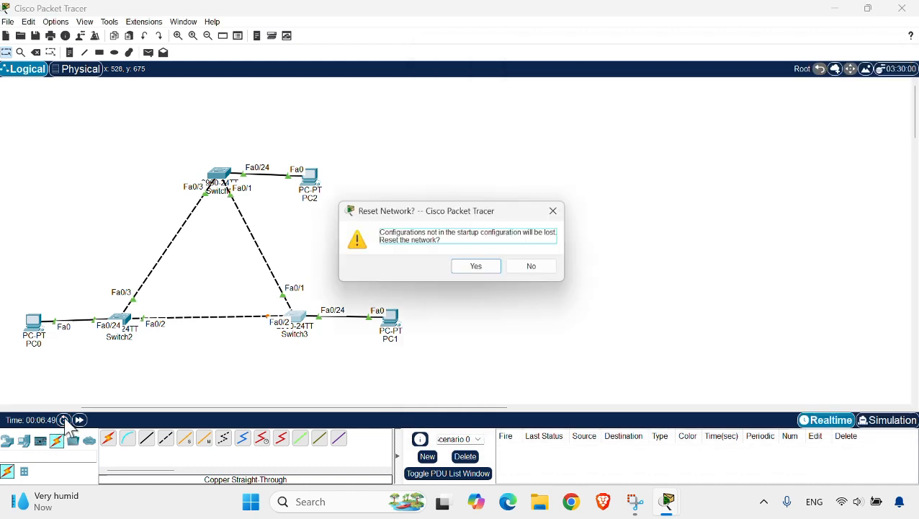
click(481, 270)
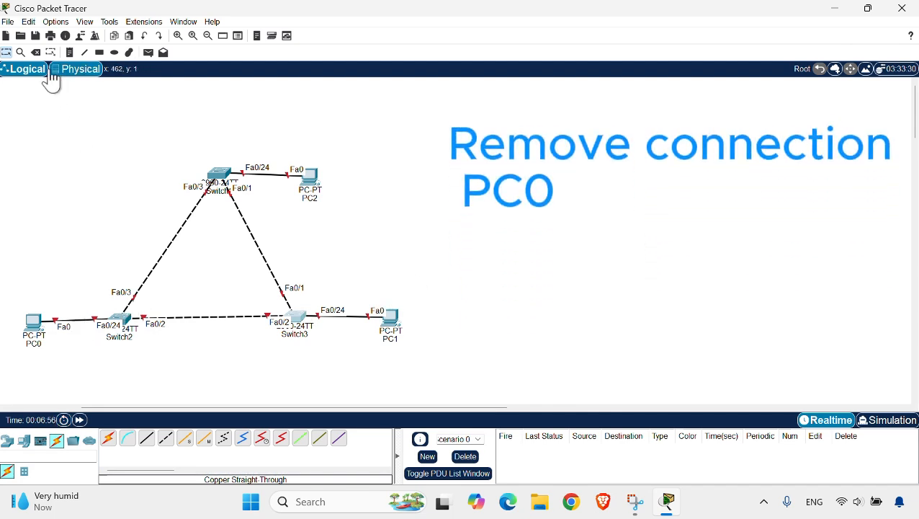
Delete the cable between PC0 and Switch2, keeping Switch3 in the topology.
click(35, 54)
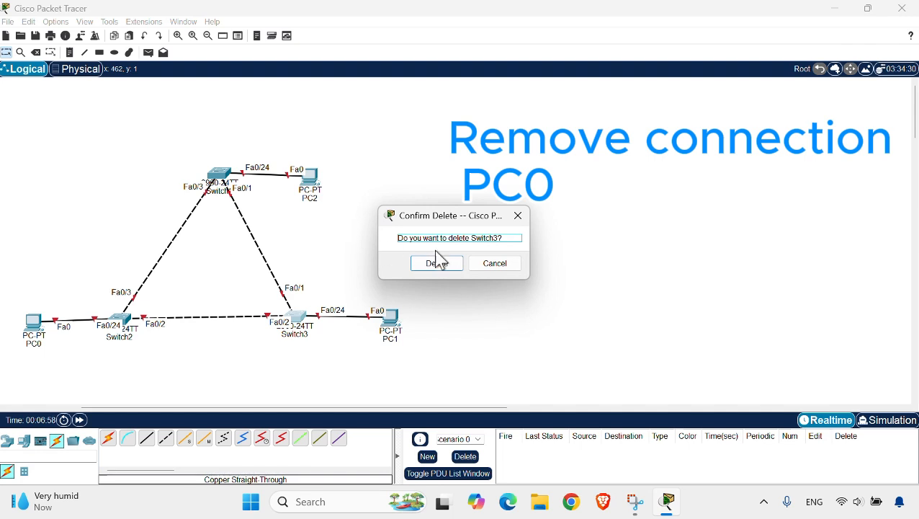
click(493, 266)
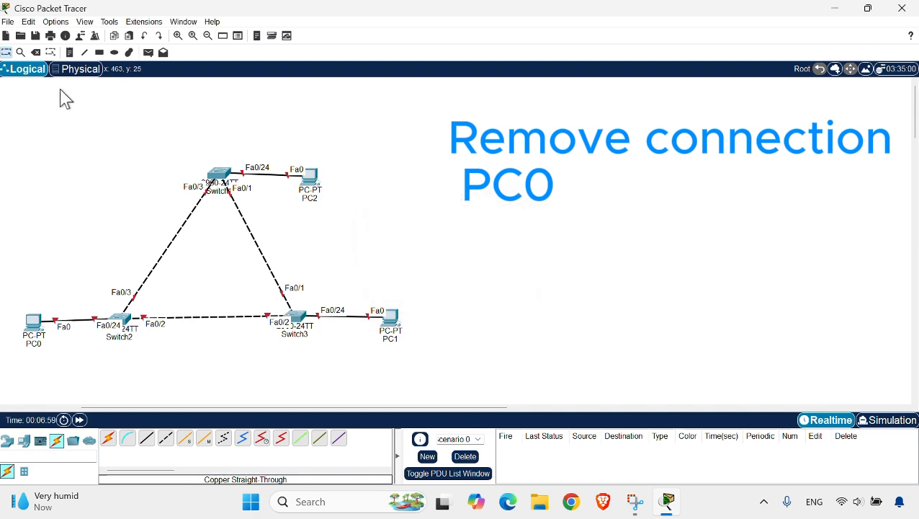
key(Delete)
click(75, 319)
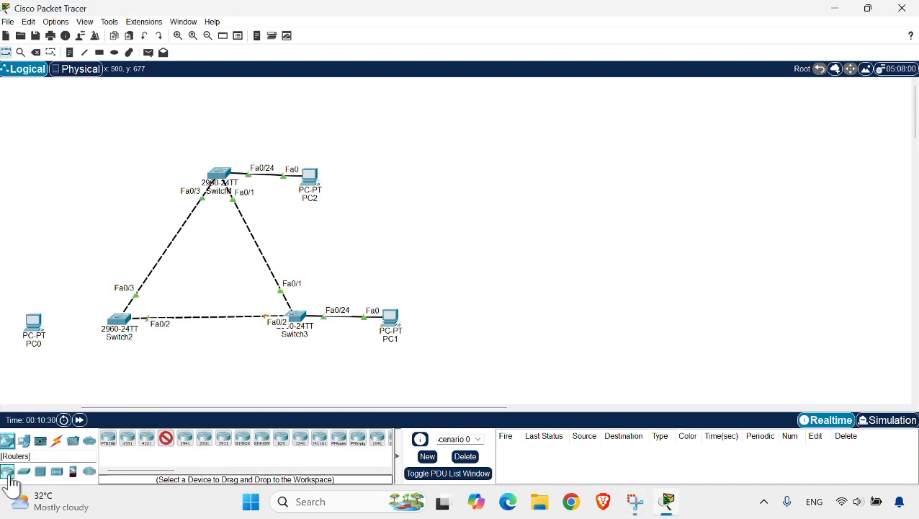
Add a 2960 switch above PC0 and connect Switch2's FastEthernet0/24 to the new switch's FastEthernet0/24 with a copper cross-over cable.
click(24, 471)
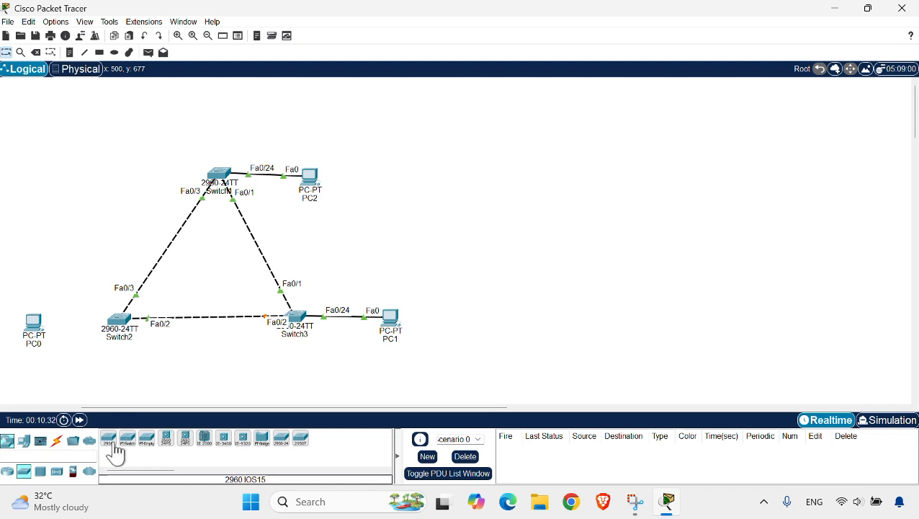
drag(115, 453, 44, 245)
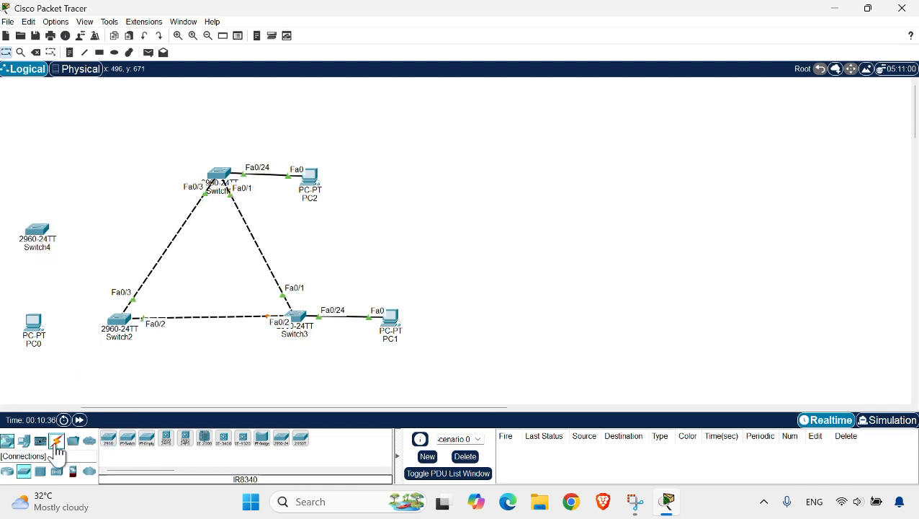
click(56, 442)
click(146, 440)
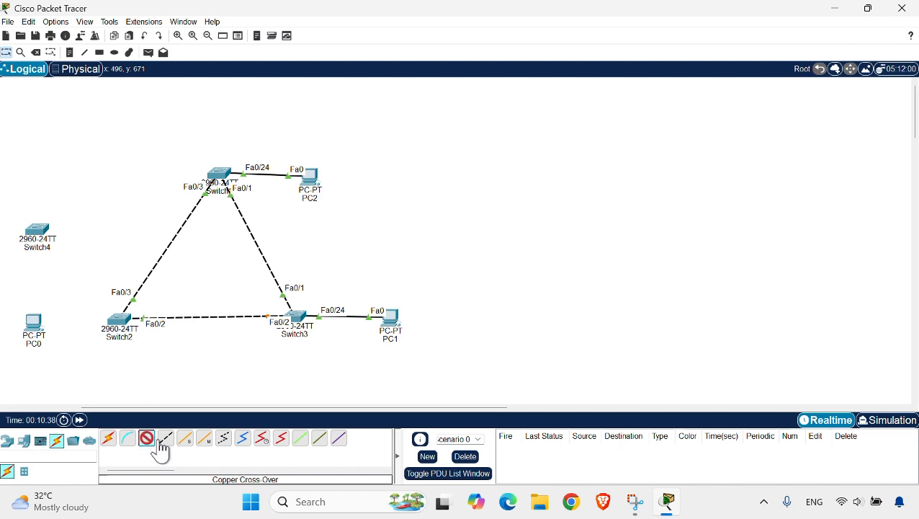
click(165, 439)
click(124, 324)
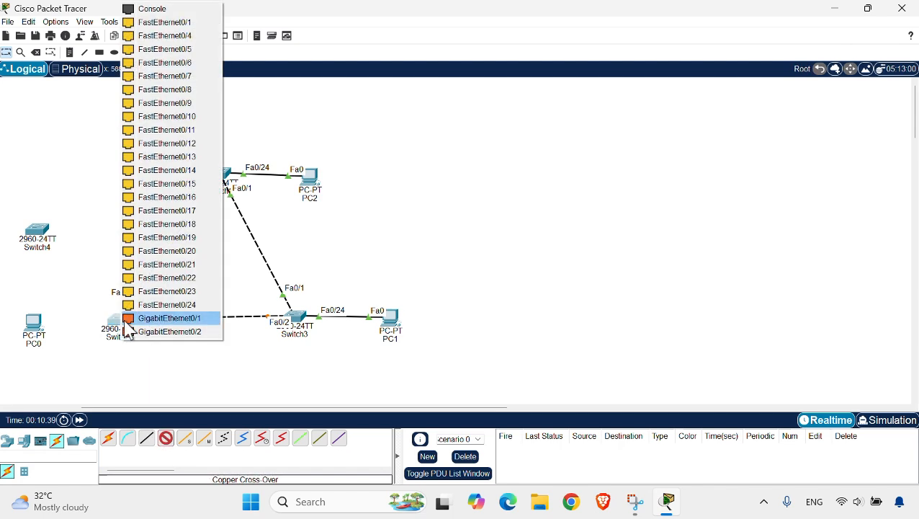
click(148, 305)
click(40, 238)
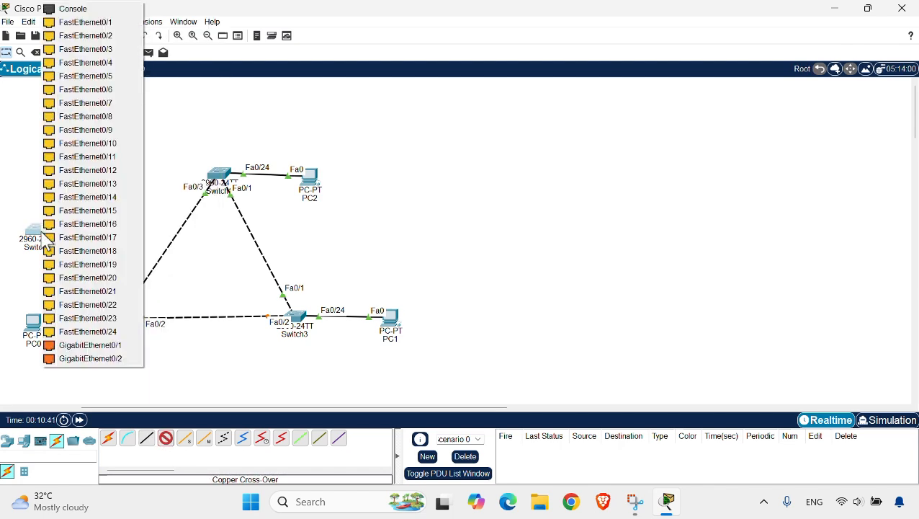
click(58, 332)
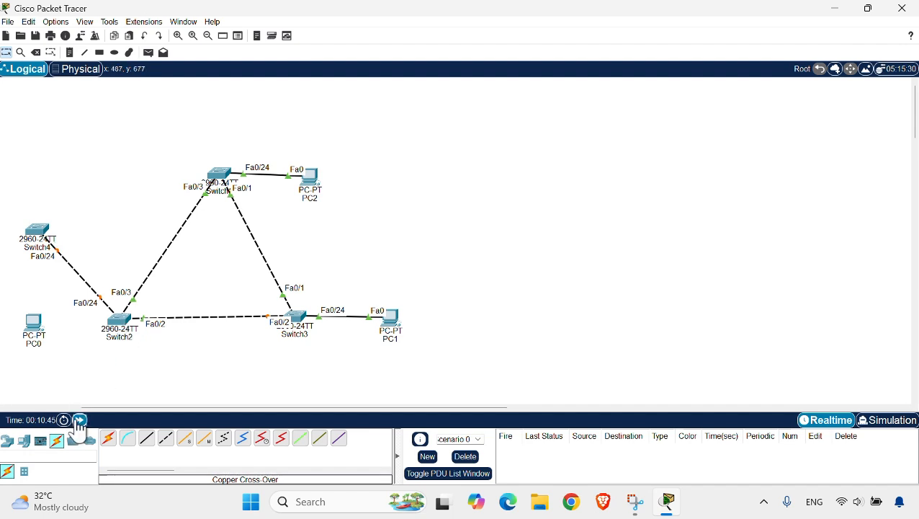
Fast-forward the network time, then open Switch2's command line and enter privileged mode with en.
click(80, 420)
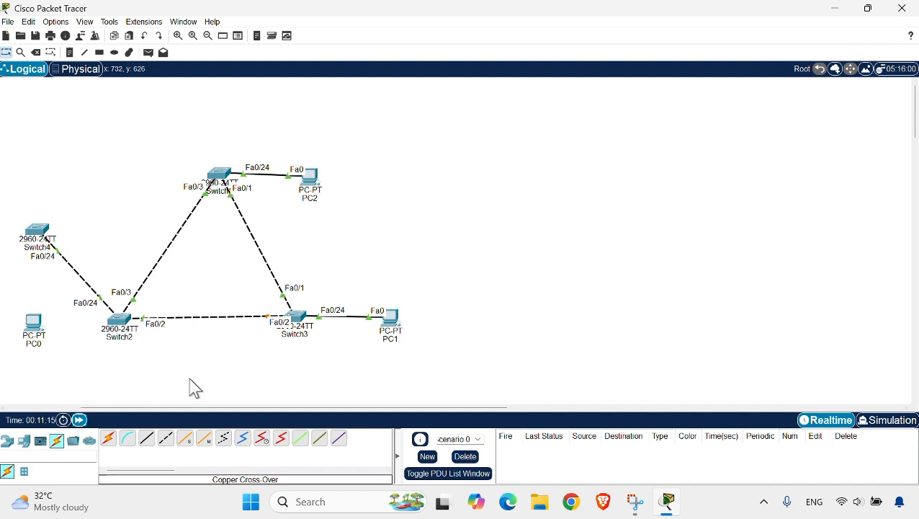
click(119, 328)
click(198, 328)
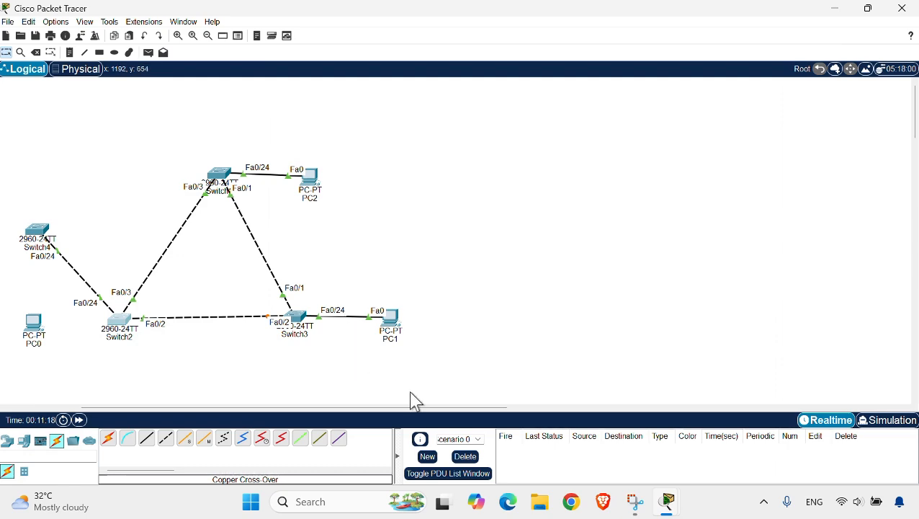
click(119, 334)
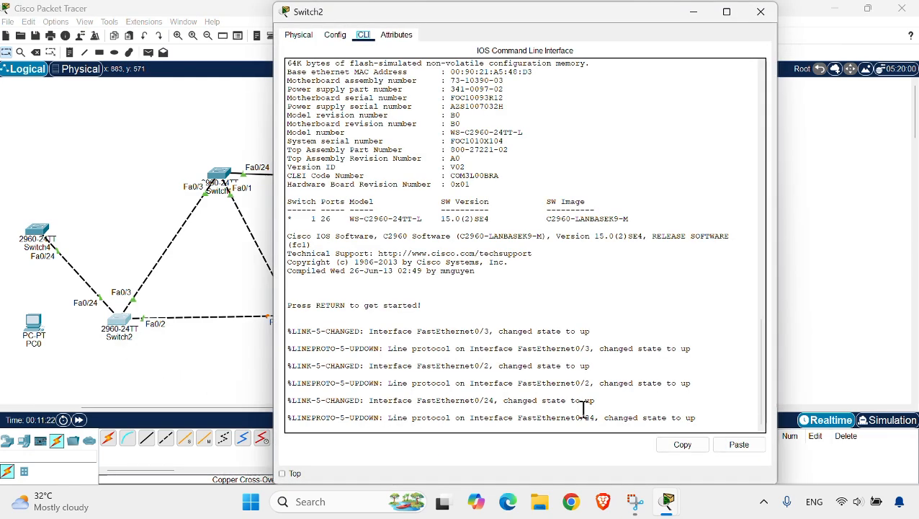
key(Return)
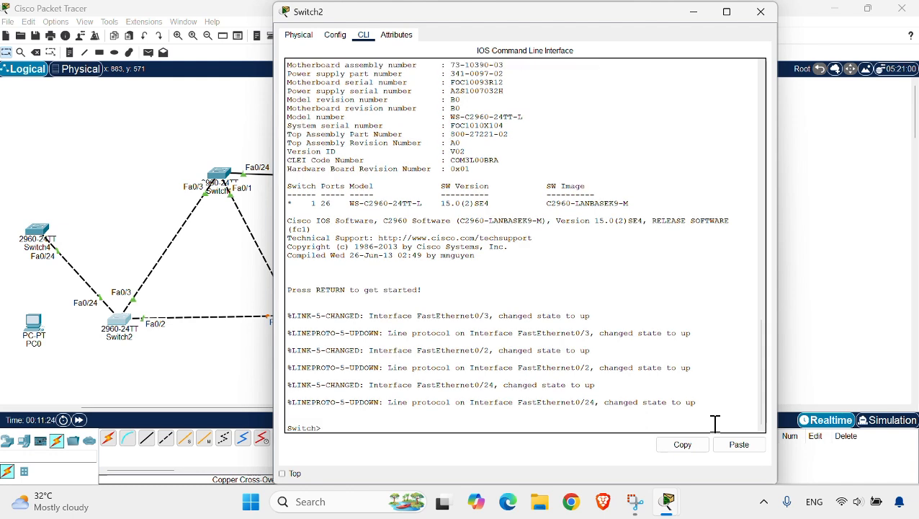
text(en)
key(Return)
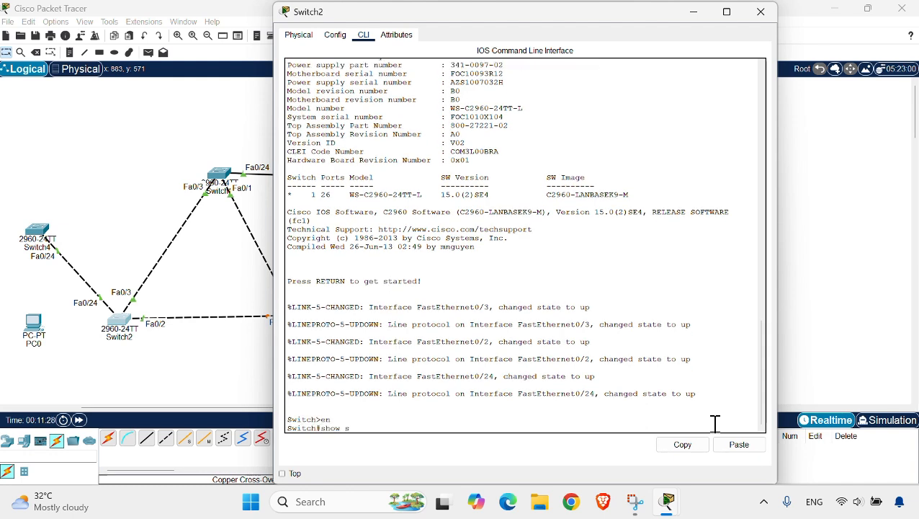
Run show spanning-tree on Switch2 and place its window beside the topology to check the port roles.
text(ing)
key(BackSpace)
text(g-tree)
key(Return)
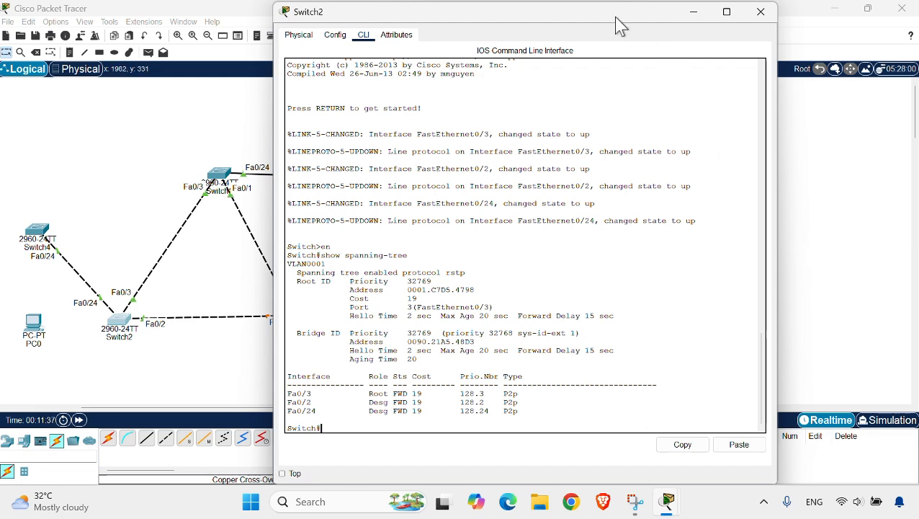
drag(614, 17, 728, 41)
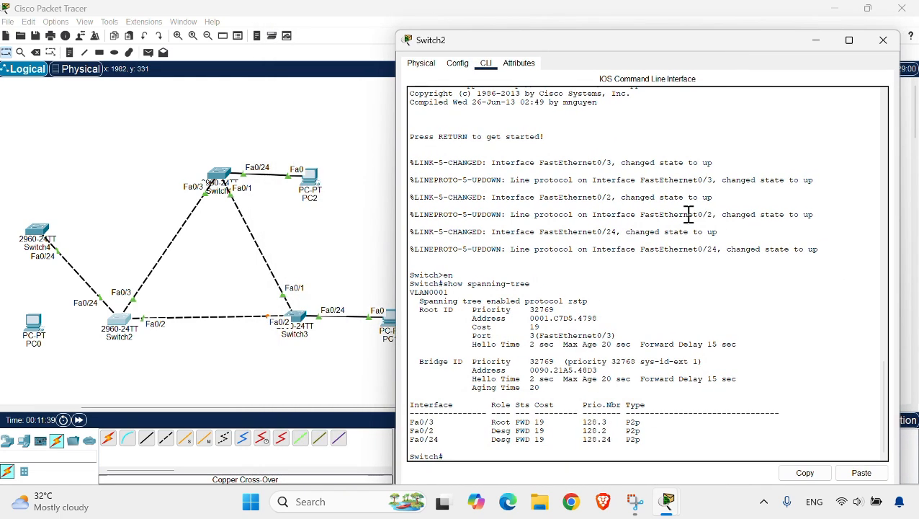